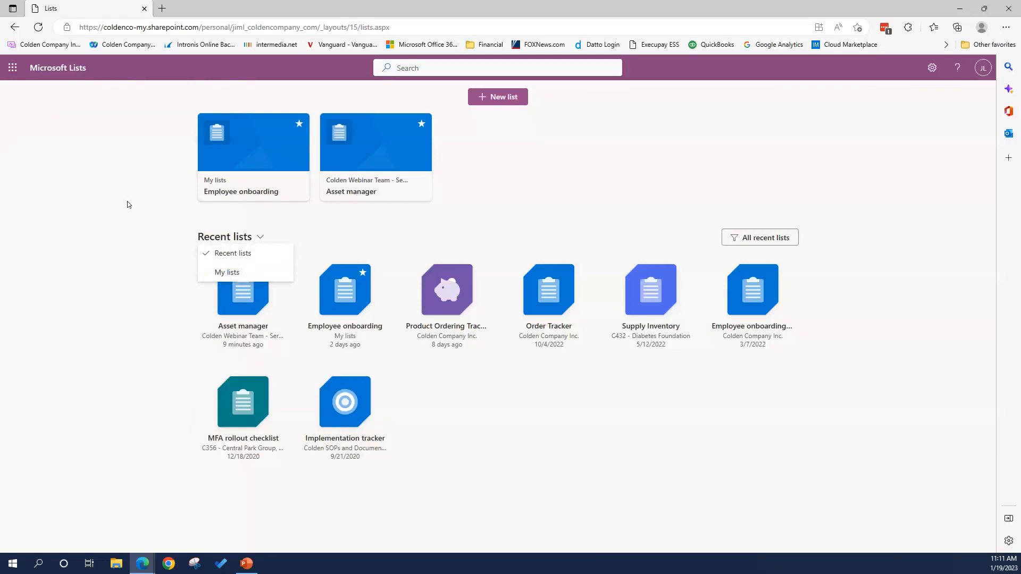
left_click(503, 98)
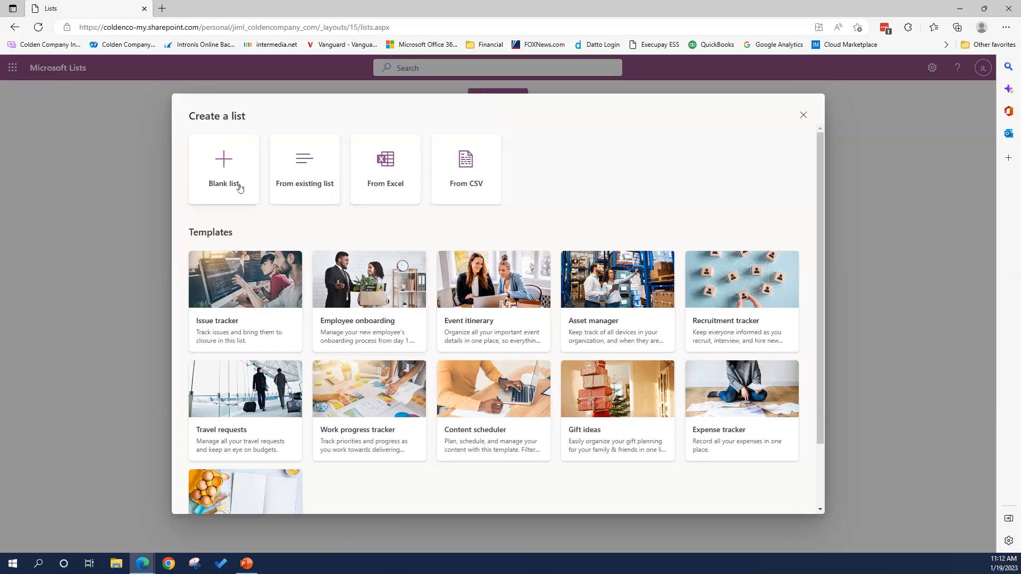
left_click(801, 116)
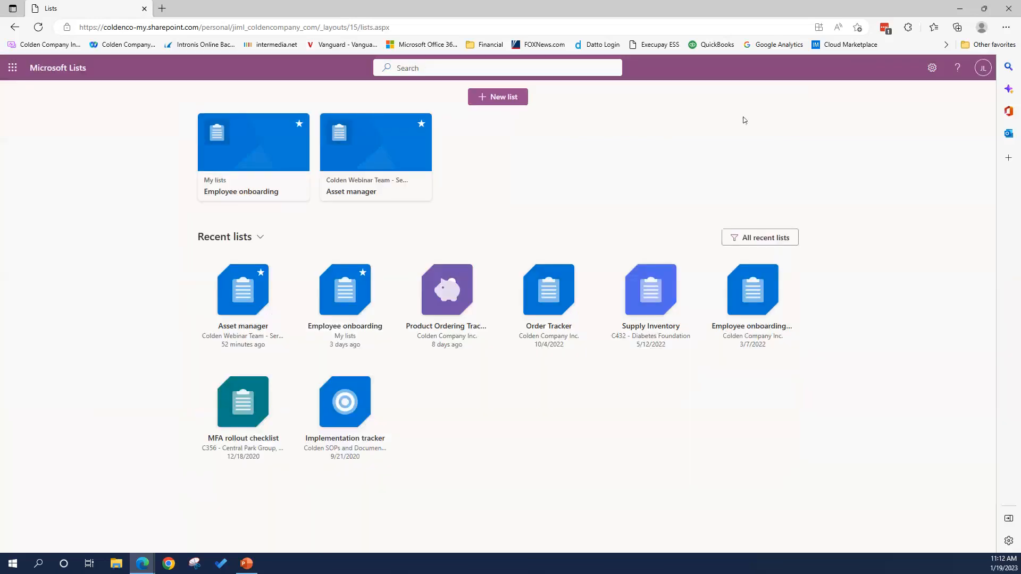
- Open the Asset manager list and start editing the Gorilla Glue item
left_click(373, 185)
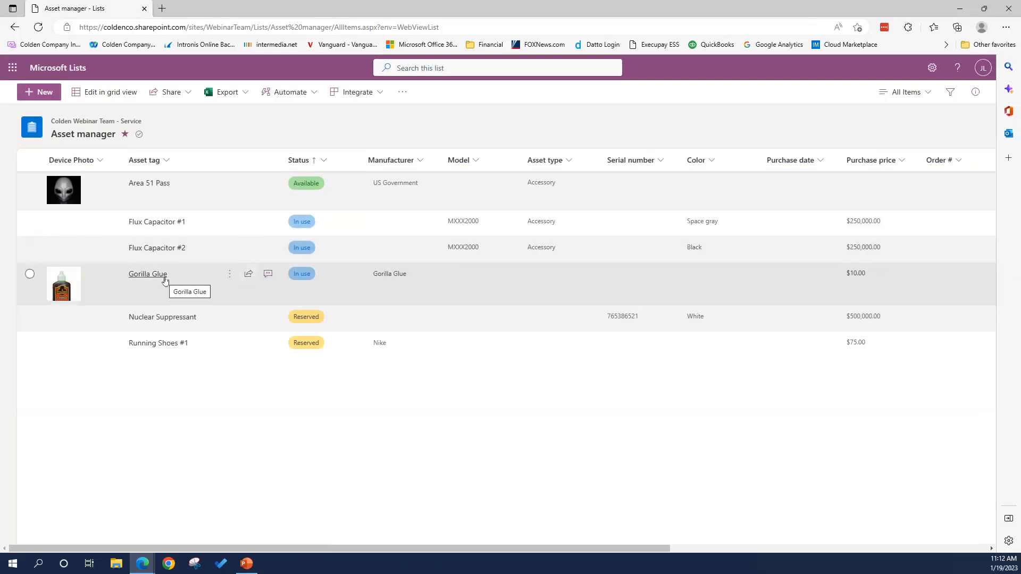
left_click(30, 274)
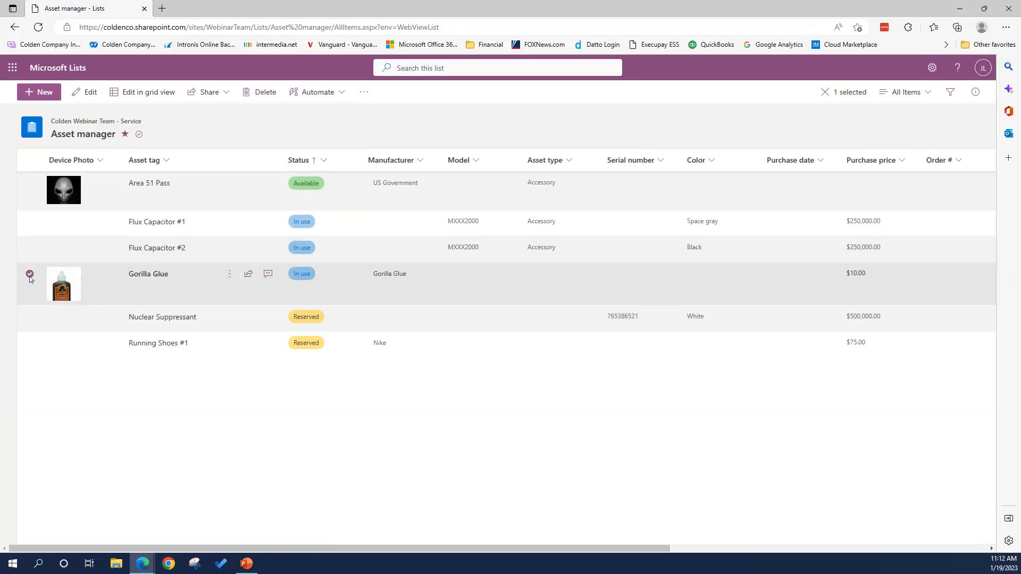
left_click(88, 93)
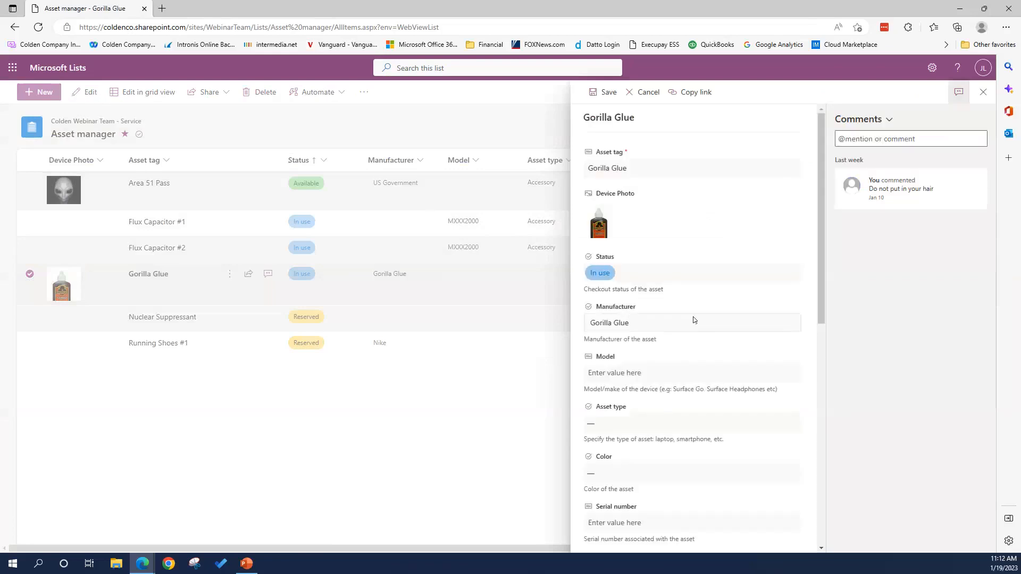
- Set Gorilla Glue's purchase price to 11, save it, and switch the list to grid view
scroll(694, 320, "down", 5)
double_click(594, 356)
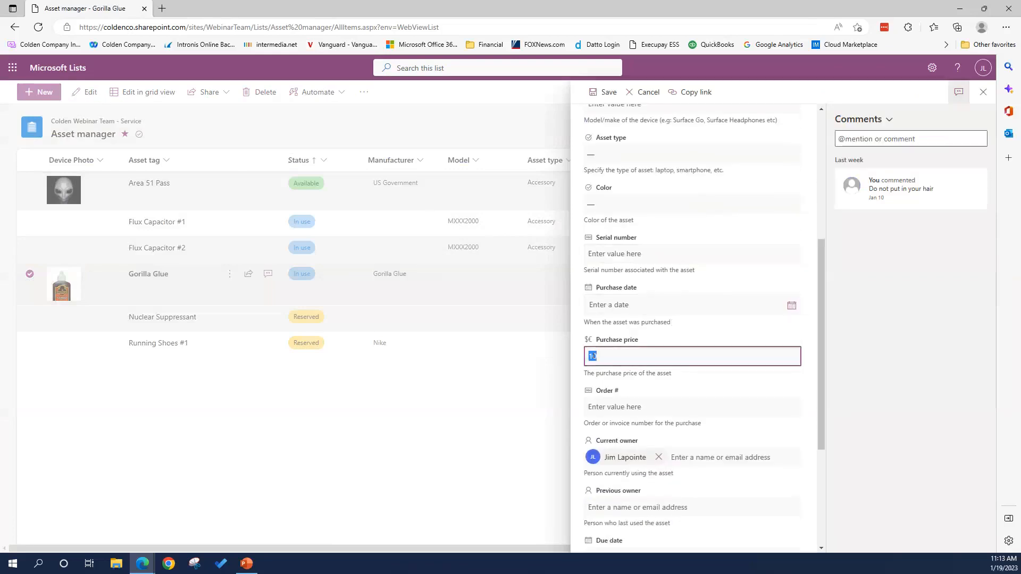
type("11")
scroll(651, 372, "down", 3)
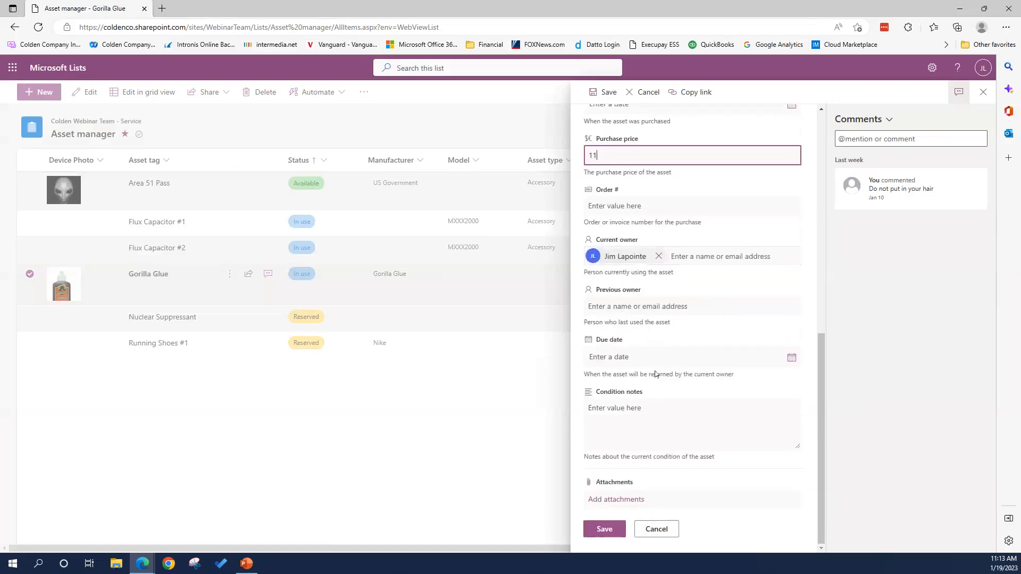
left_click(606, 530)
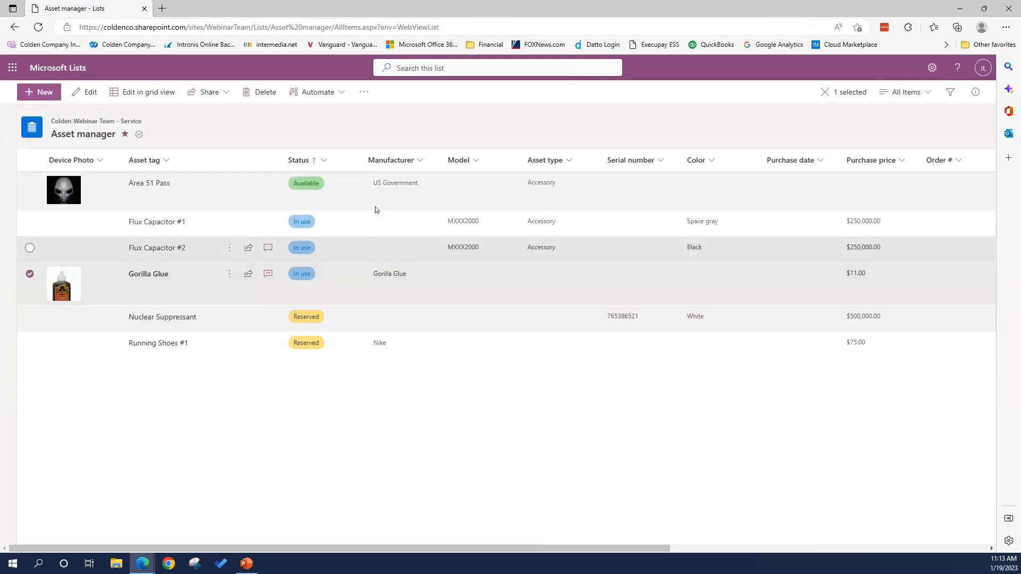
left_click(146, 93)
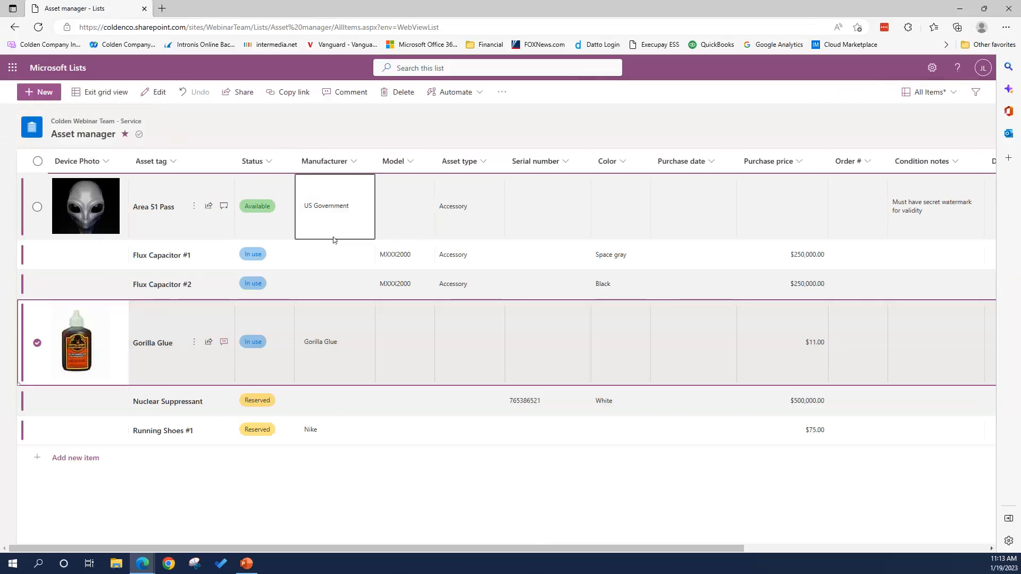
- In grid view, change Gorilla Glue's purchase price cell from $11.00 to 12, then exit grid view
left_click(809, 346)
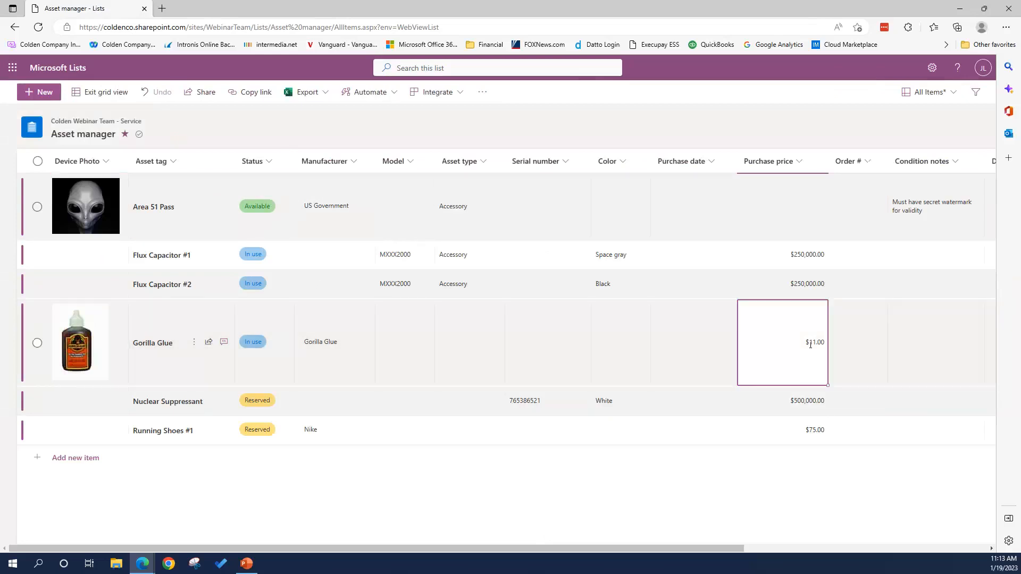
left_click(816, 344)
left_click_drag(766, 342, 720, 344)
key("BackSpace")
type("12")
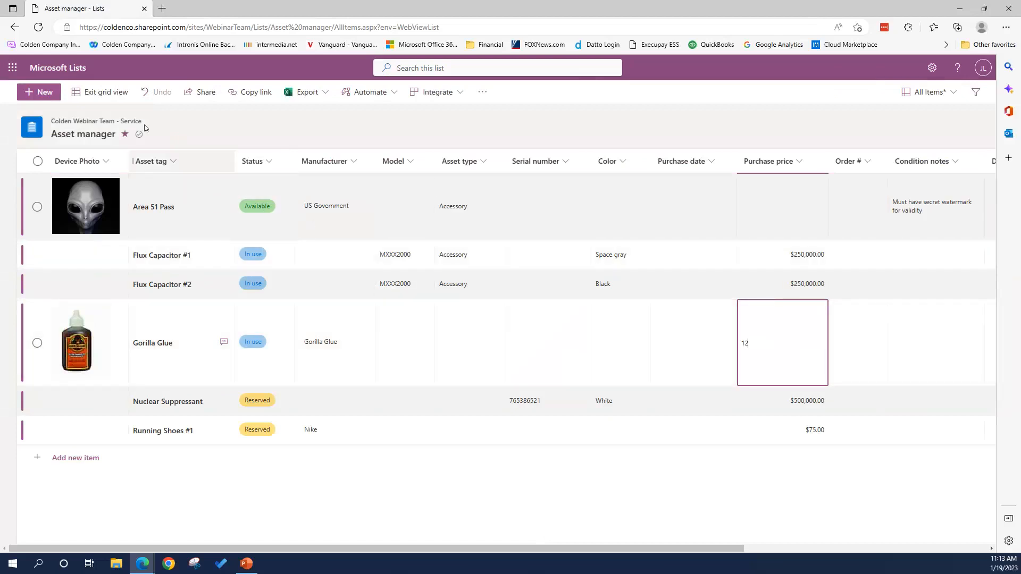
left_click(615, 348)
left_click(665, 346)
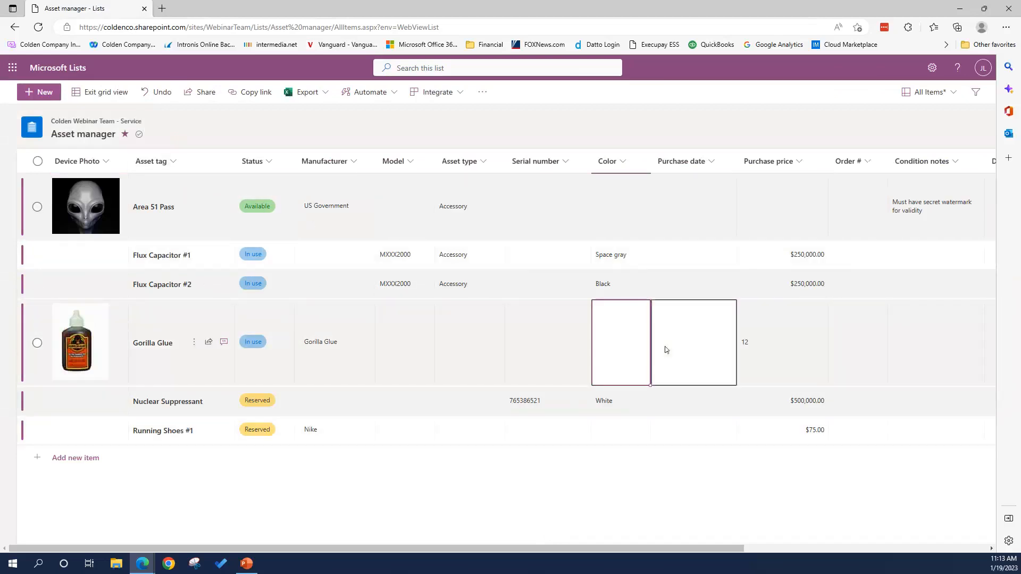
left_click(857, 343)
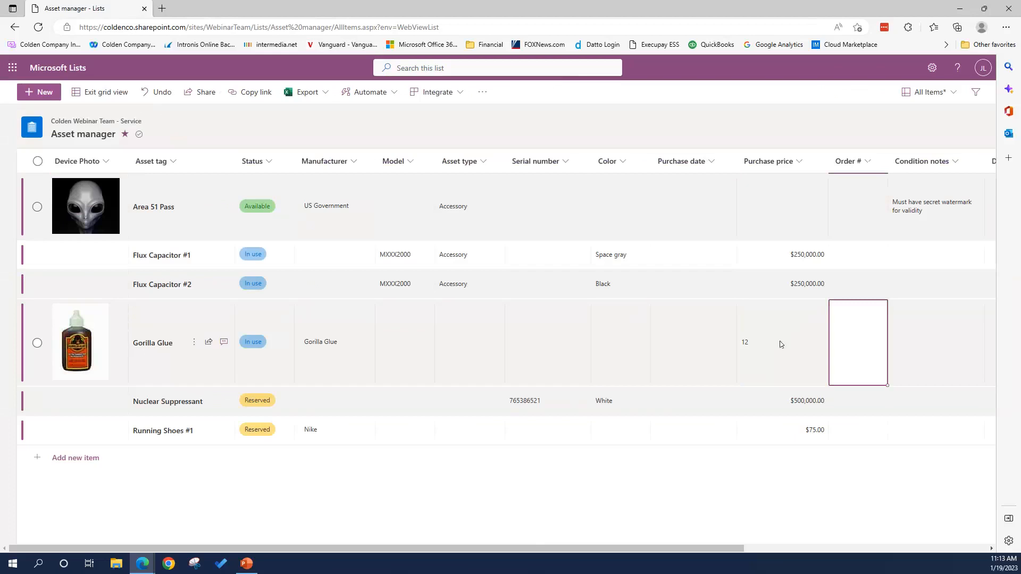
left_click(109, 92)
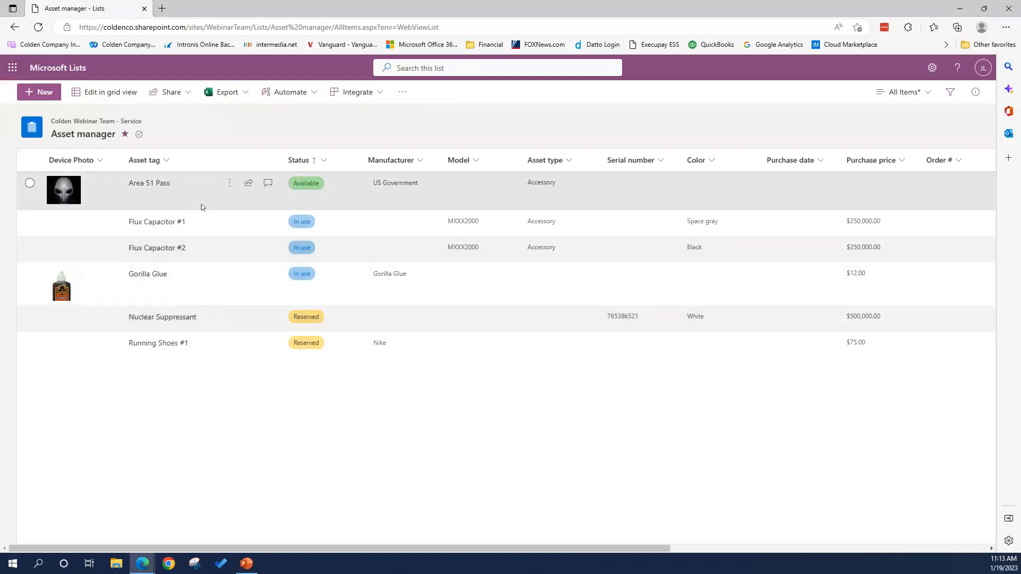
- Open Gorilla Glue for editing and set its Status to Available
left_click(29, 274)
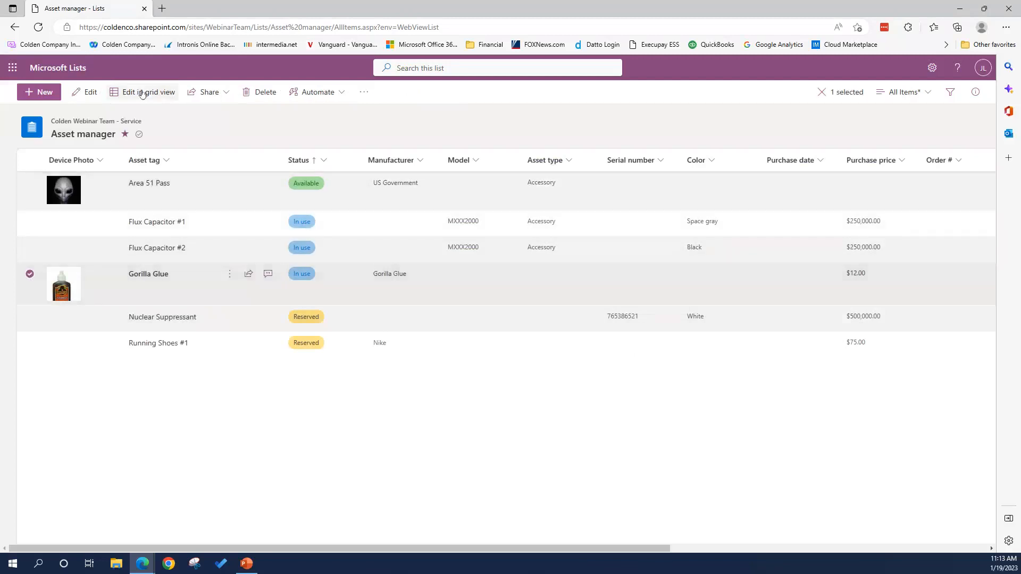
left_click(86, 93)
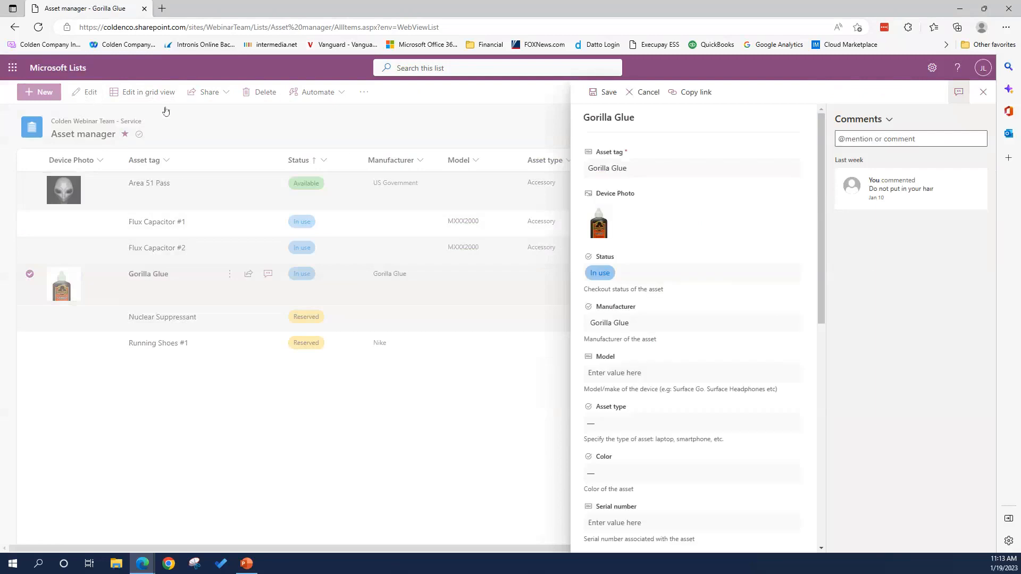
left_click(629, 276)
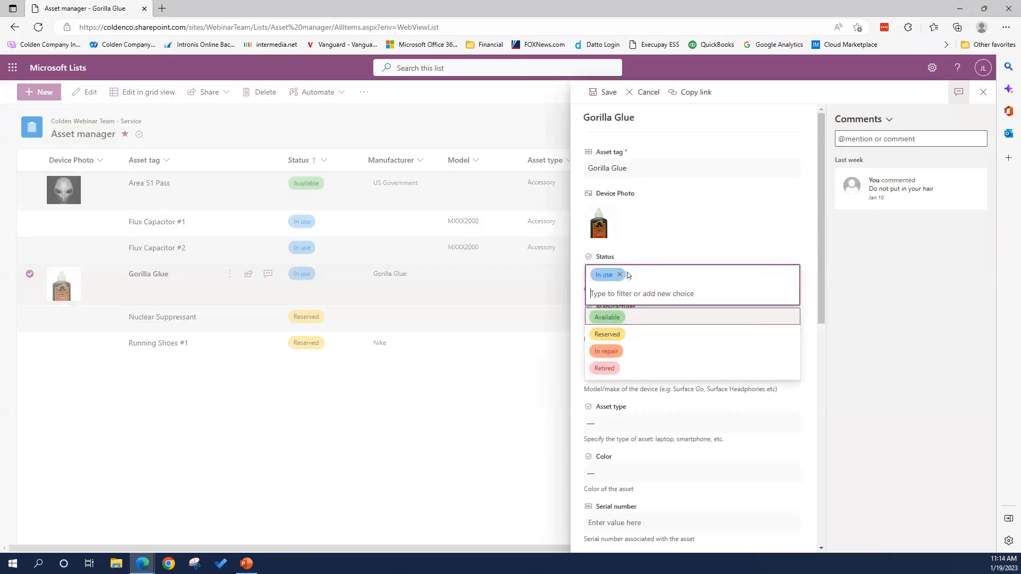
left_click(615, 319)
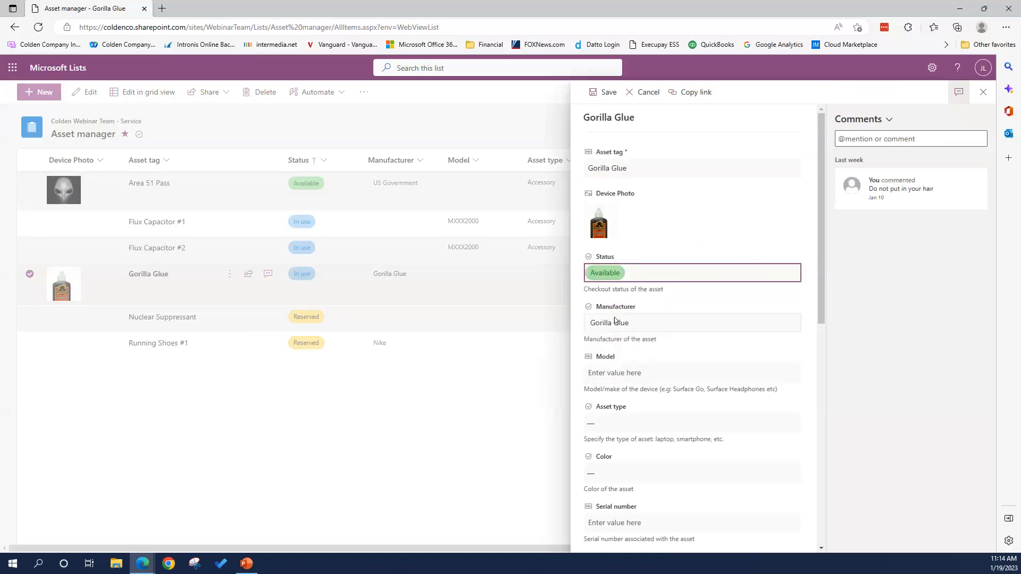
- Discard a typed 'In Bunker' status, keep Available, save, and select Flux Capacitor #1
left_click(629, 274)
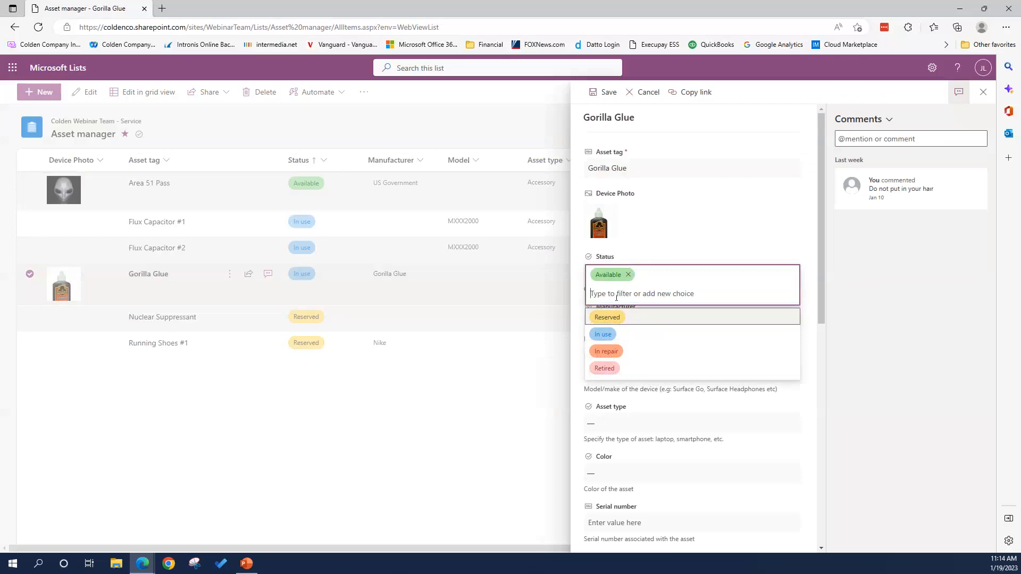
type("In Bunker")
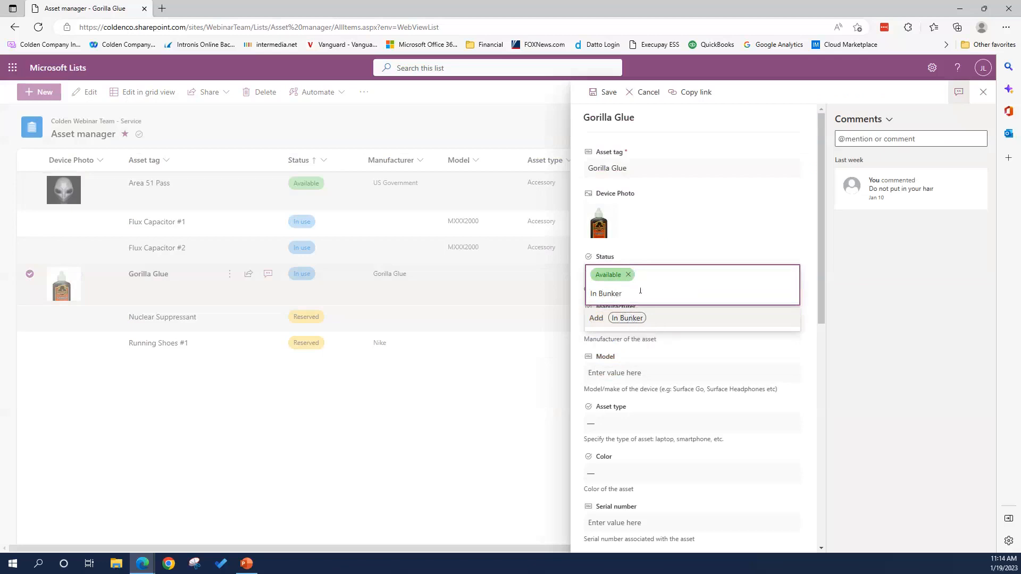
left_click_drag(631, 295, 591, 295)
key("BackSpace")
key("BackSpace")
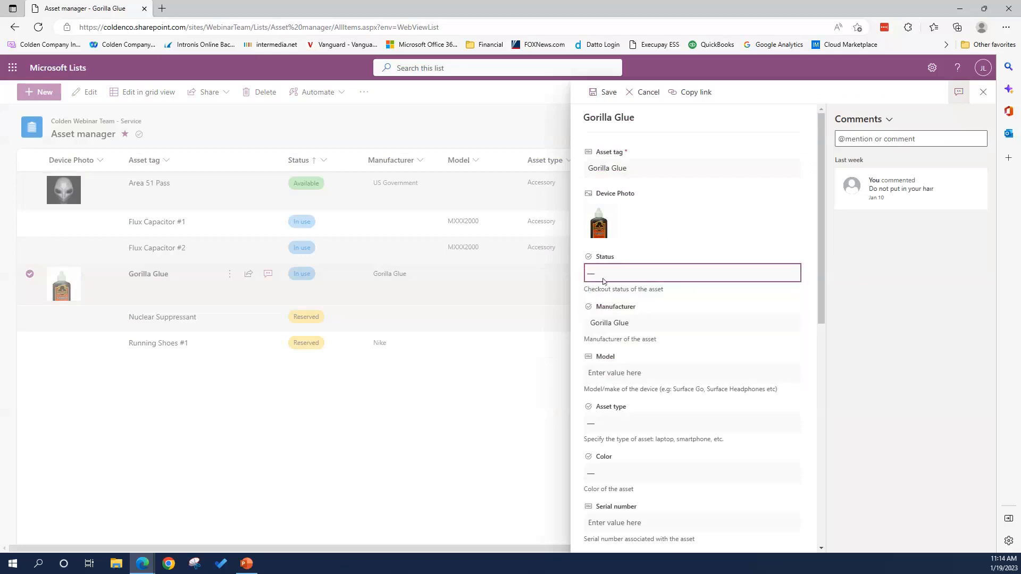
left_click(605, 272)
left_click(616, 300)
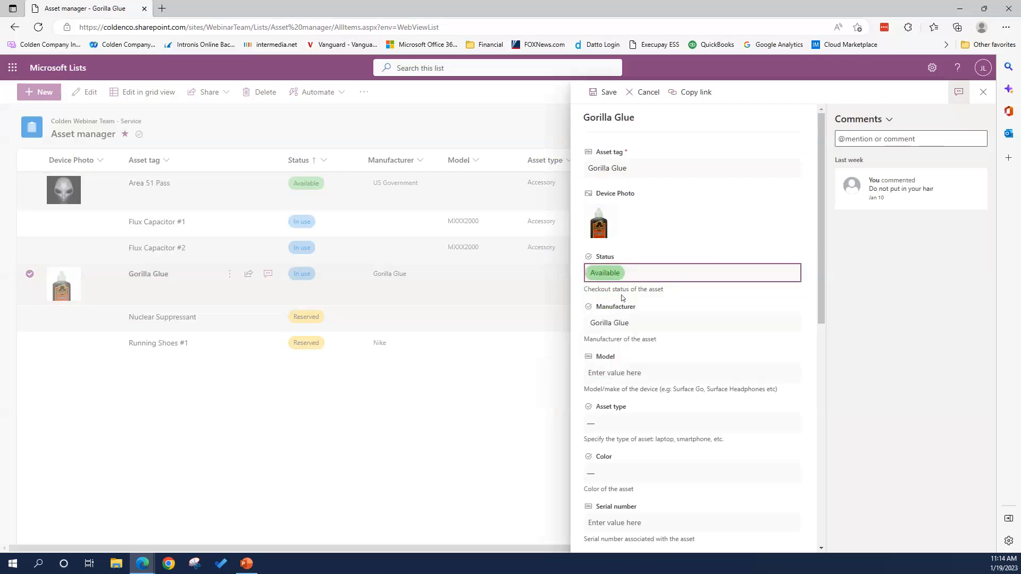
left_click(603, 93)
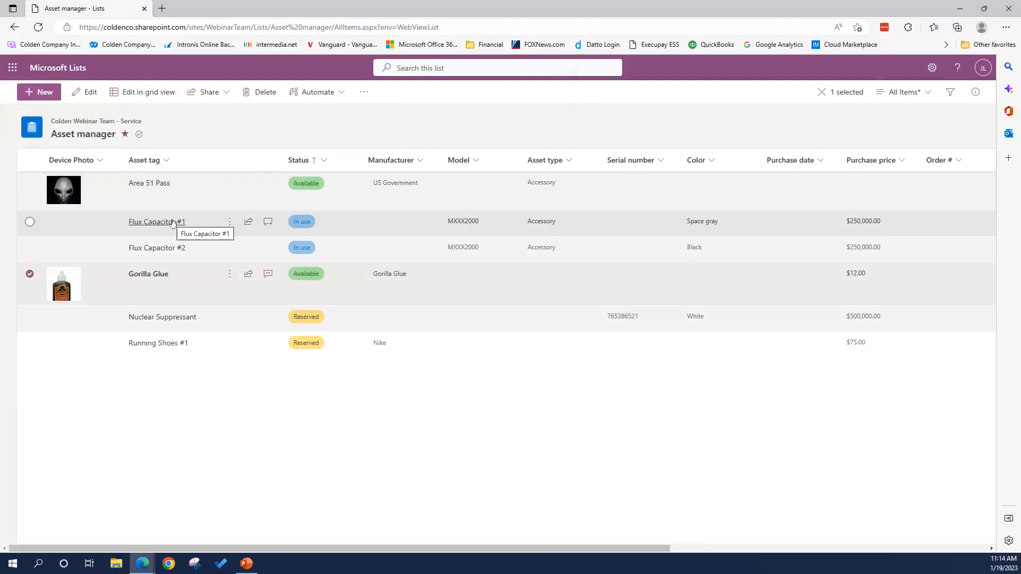
left_click(30, 222)
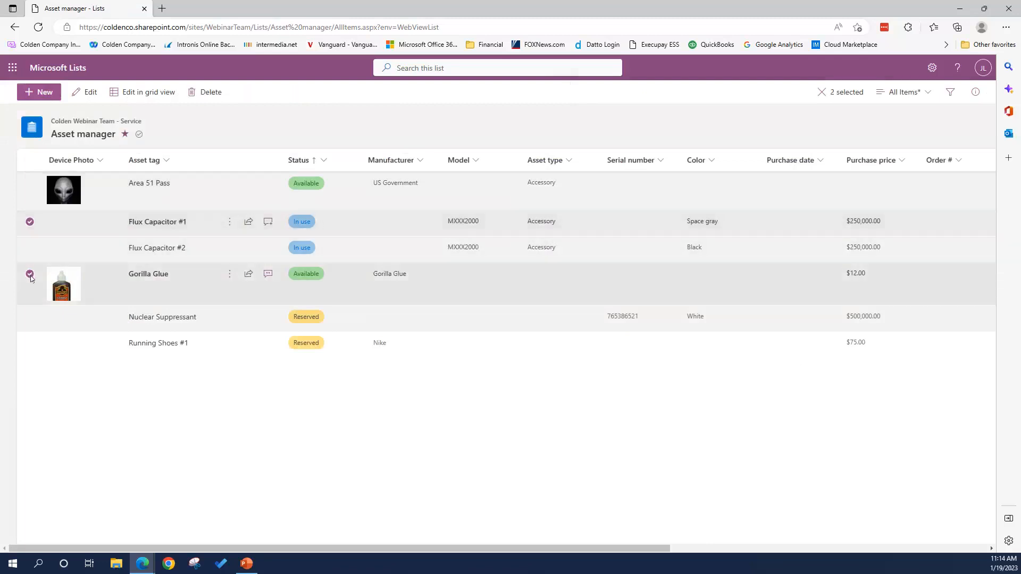
left_click(29, 274)
left_click(142, 92)
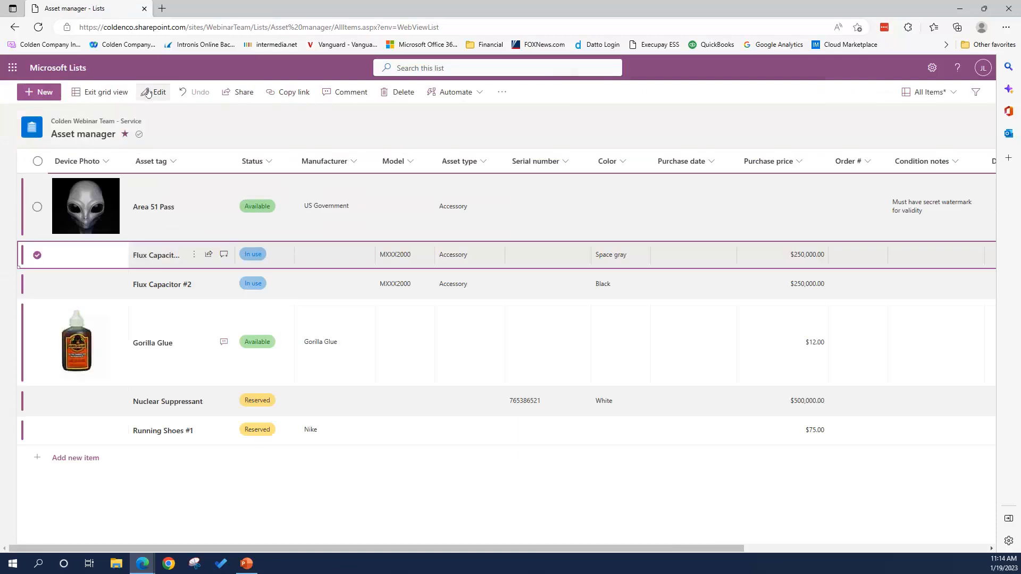
left_click(539, 256)
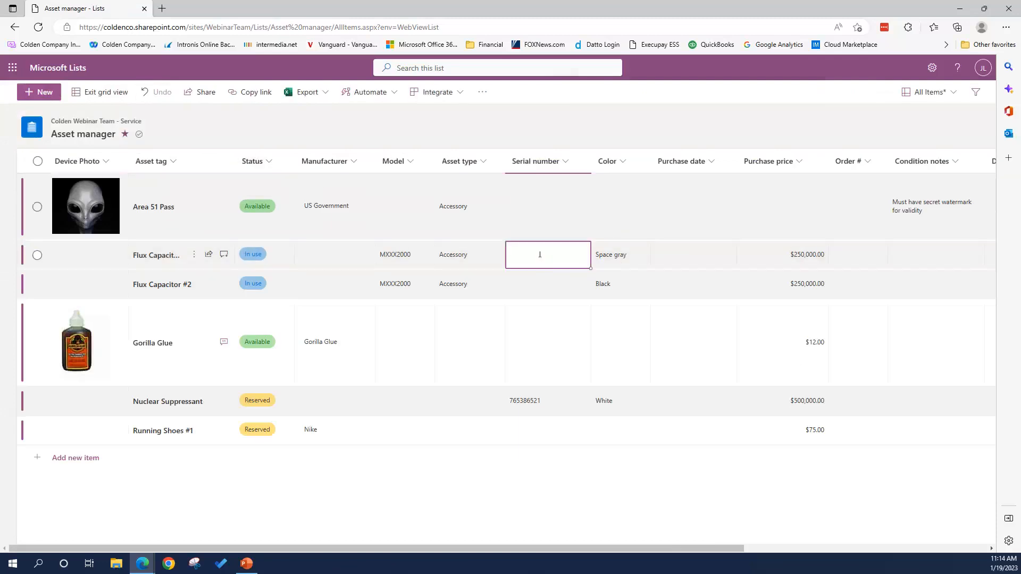
type("574797765")
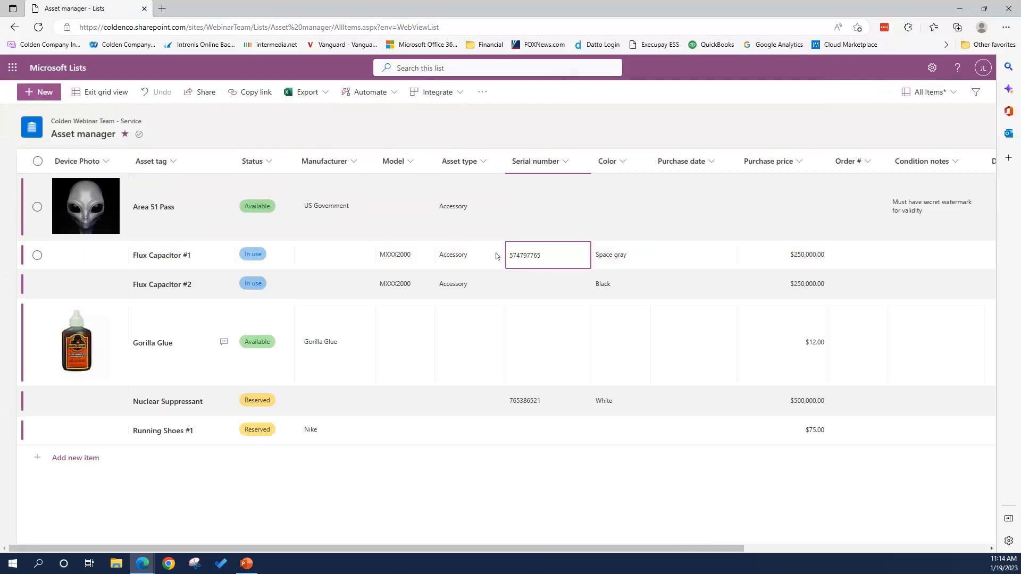
left_click(103, 93)
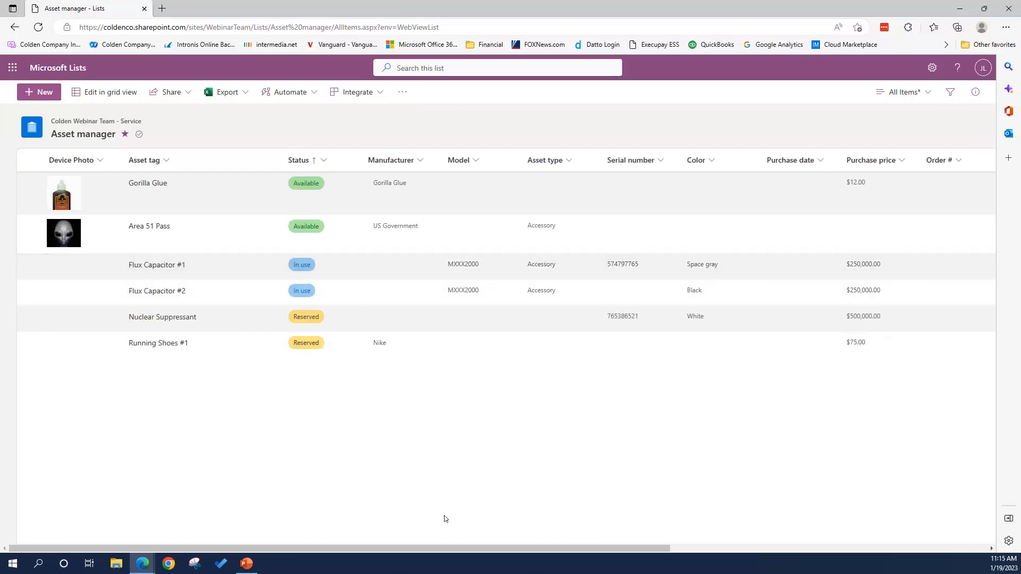
- Move the Current owner column left so it sits just before Purchase date
left_click_drag(470, 550, 727, 545)
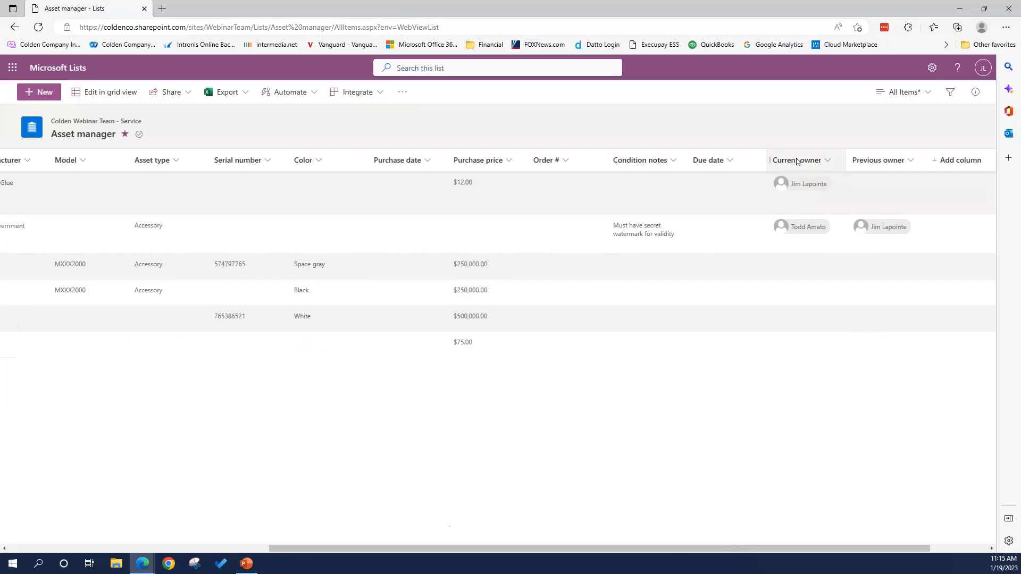
left_click_drag(796, 161, 381, 162)
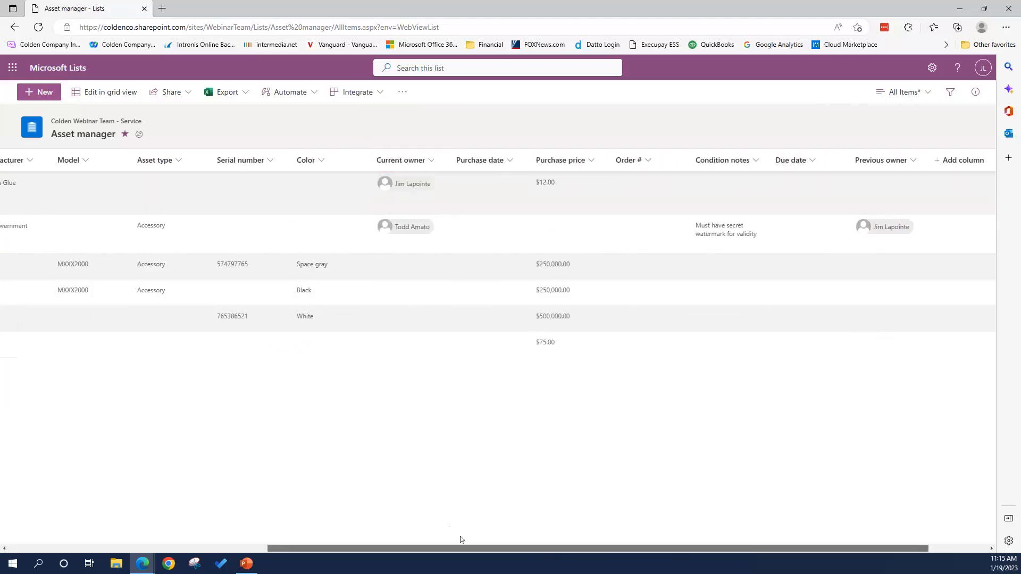
left_click_drag(532, 548, 272, 520)
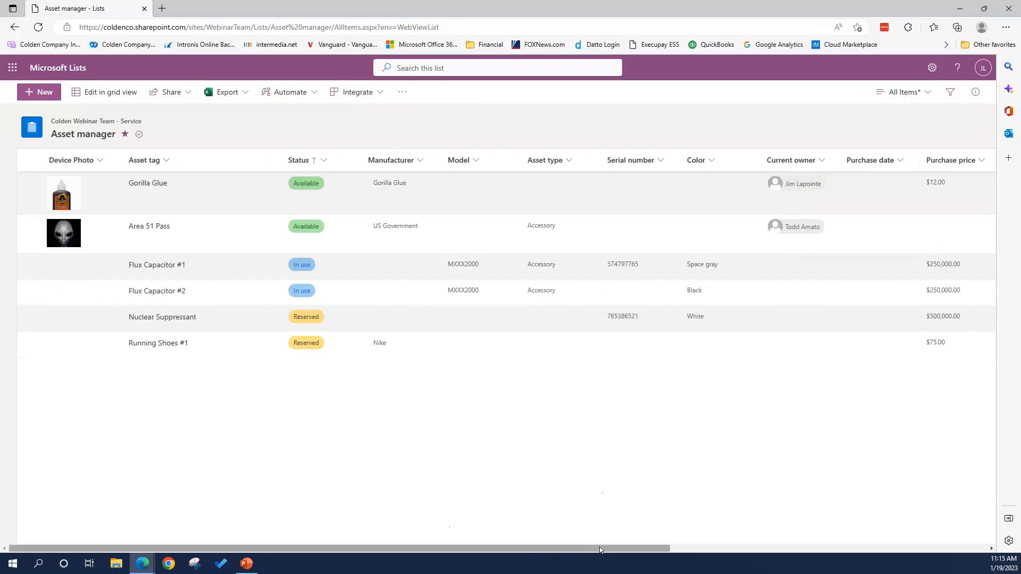
left_click_drag(601, 552, 954, 543)
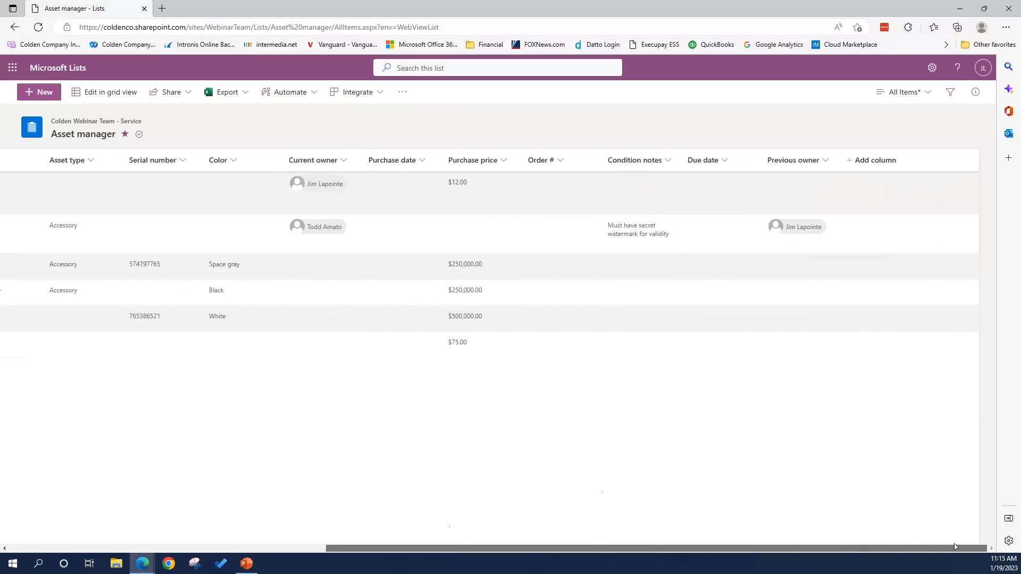
- Add a new column of type Choice and continue to its settings
left_click(870, 161)
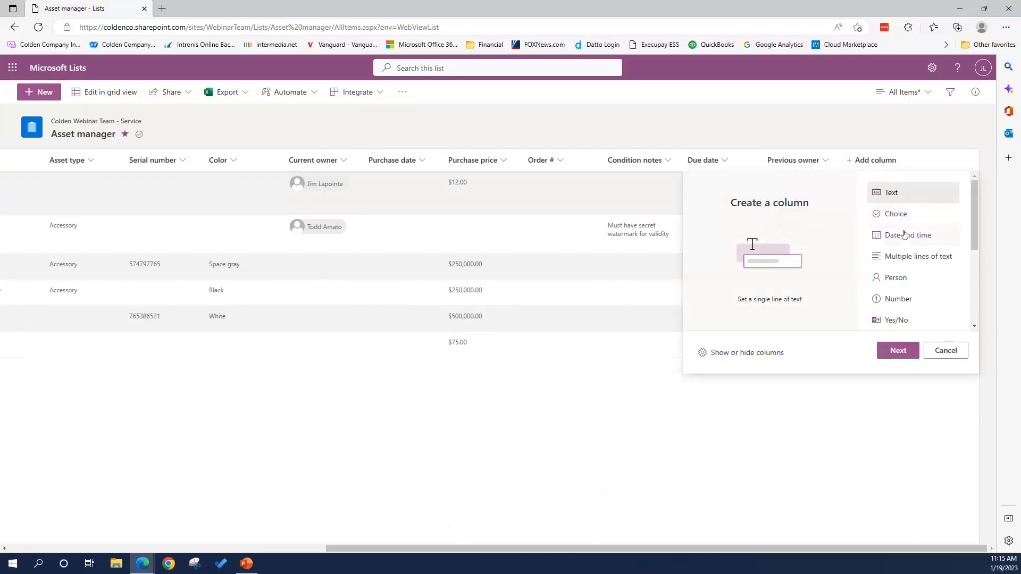
left_click_drag(976, 220, 976, 244)
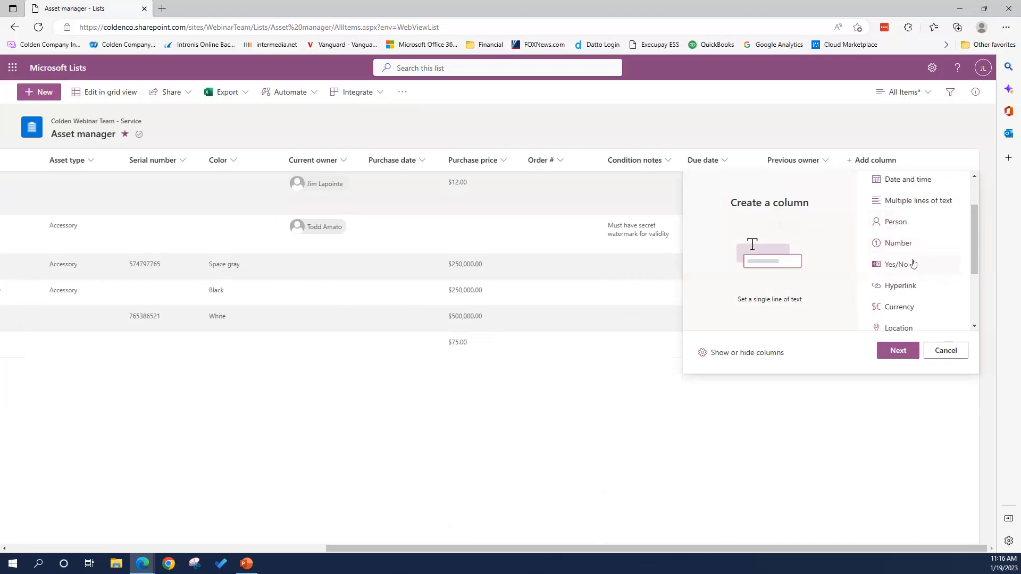
left_click_drag(976, 259, 974, 307)
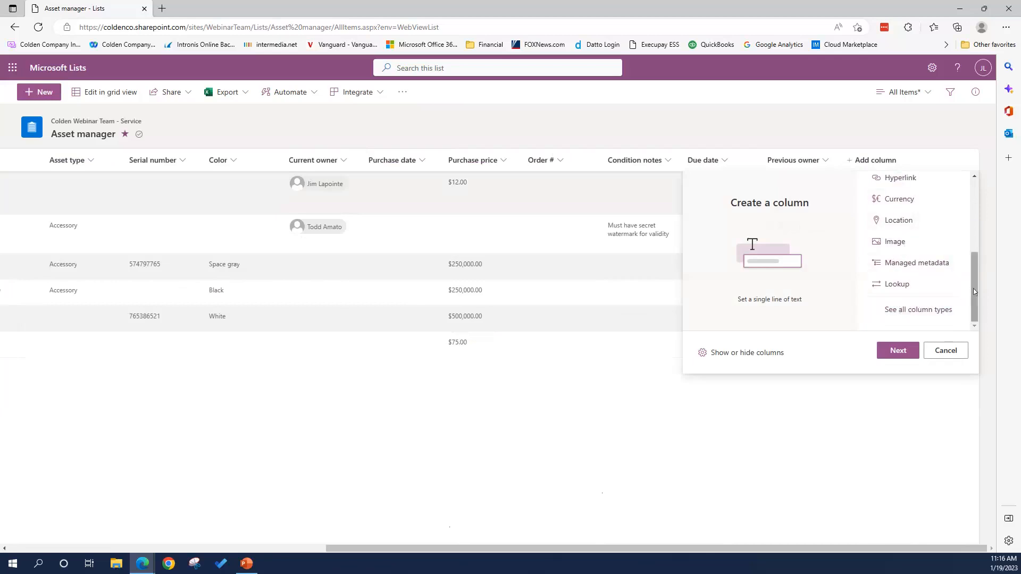
left_click_drag(974, 288, 974, 200)
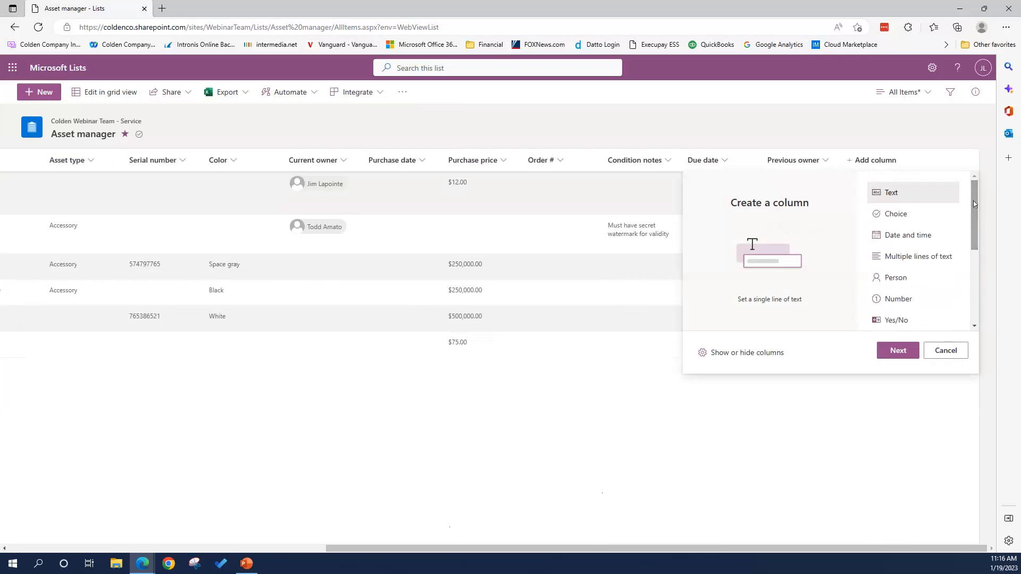
left_click(899, 218)
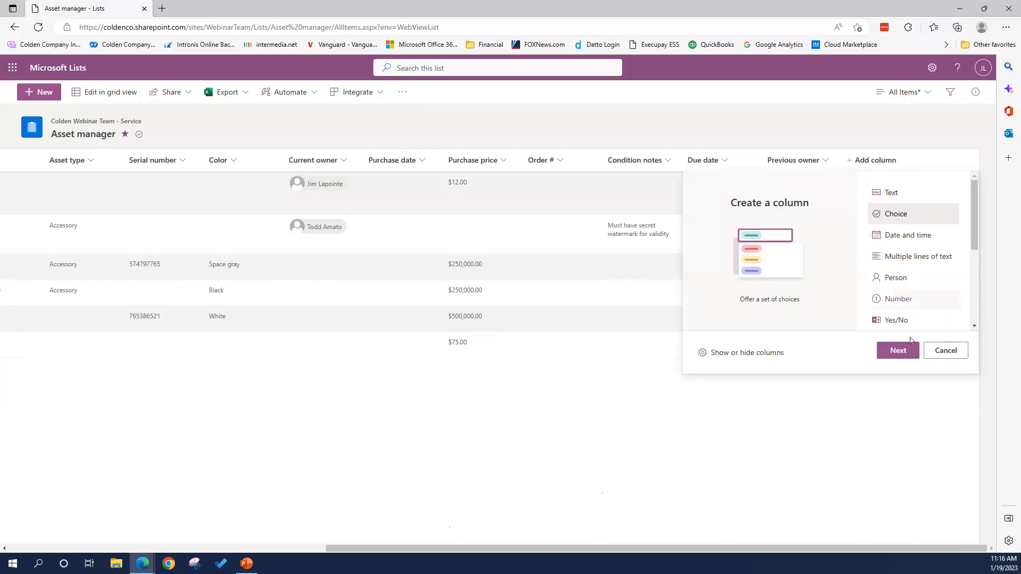
left_click(904, 351)
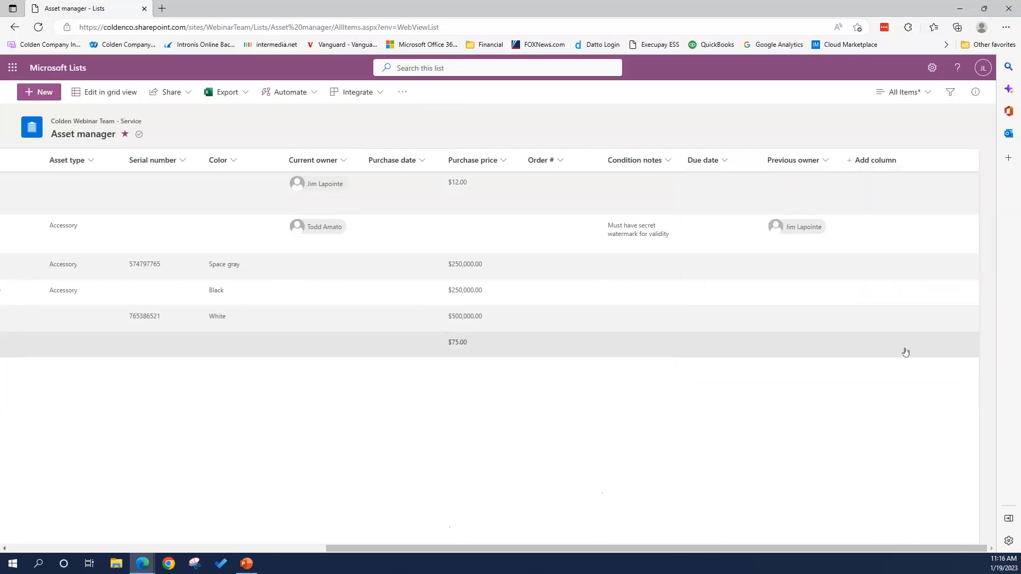
- Name the column Batteries with description 'What do they need to for batteries?'
left_click(862, 123)
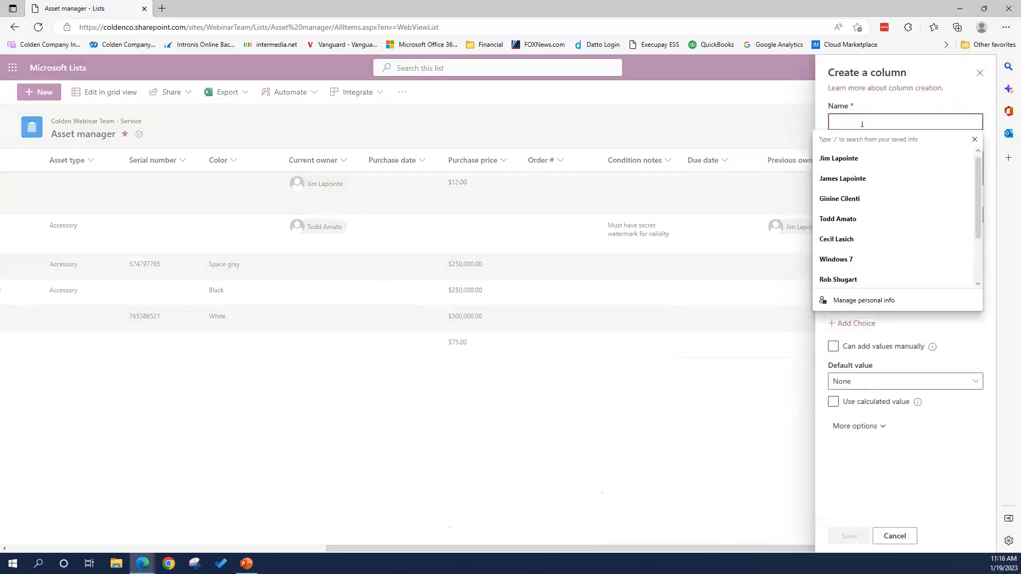
type("Batteries")
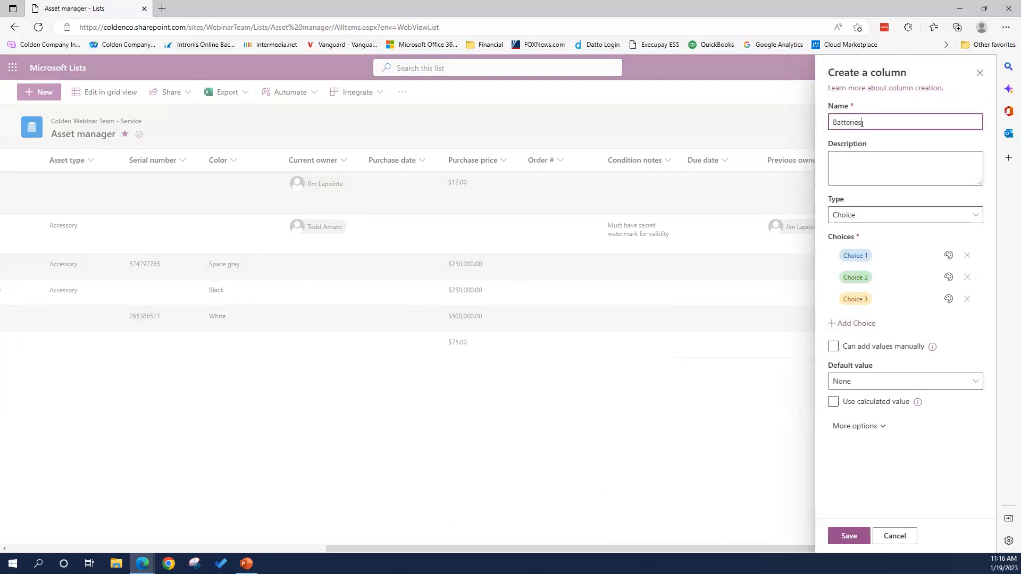
left_click(857, 162)
type("What do they need to for batteries")
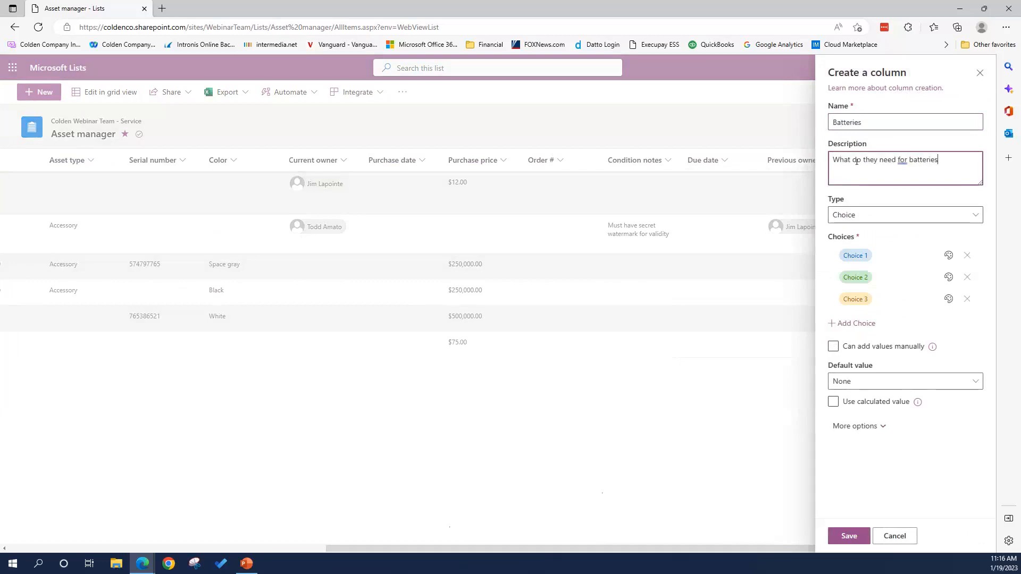
type("?")
- Enter choices AAA, AA and 9V, give AAA a red fill, and expand More options
left_click(854, 256)
type("AAA")
left_click(855, 274)
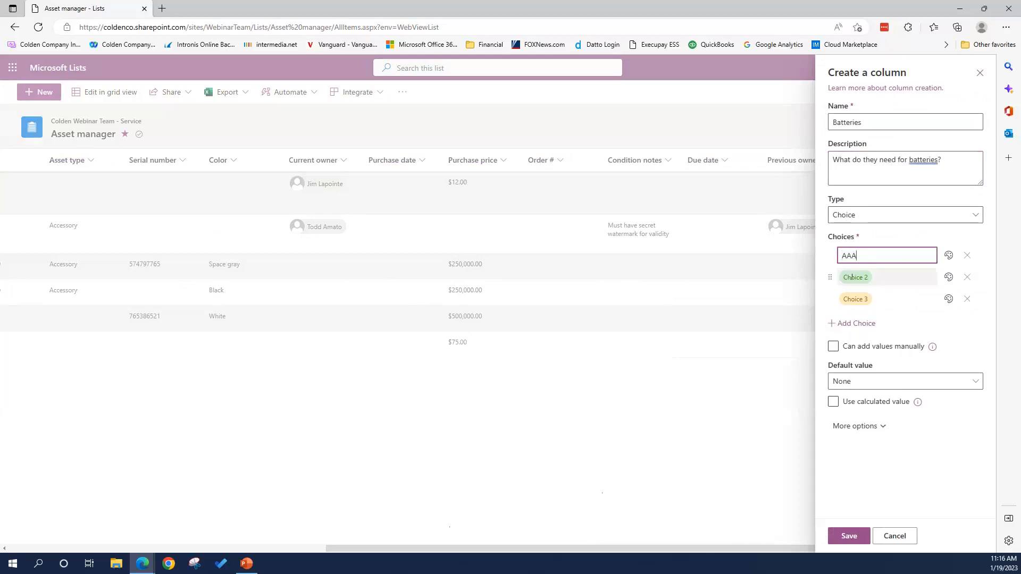
type("AA")
left_click(853, 300)
type("(")
type("9V")
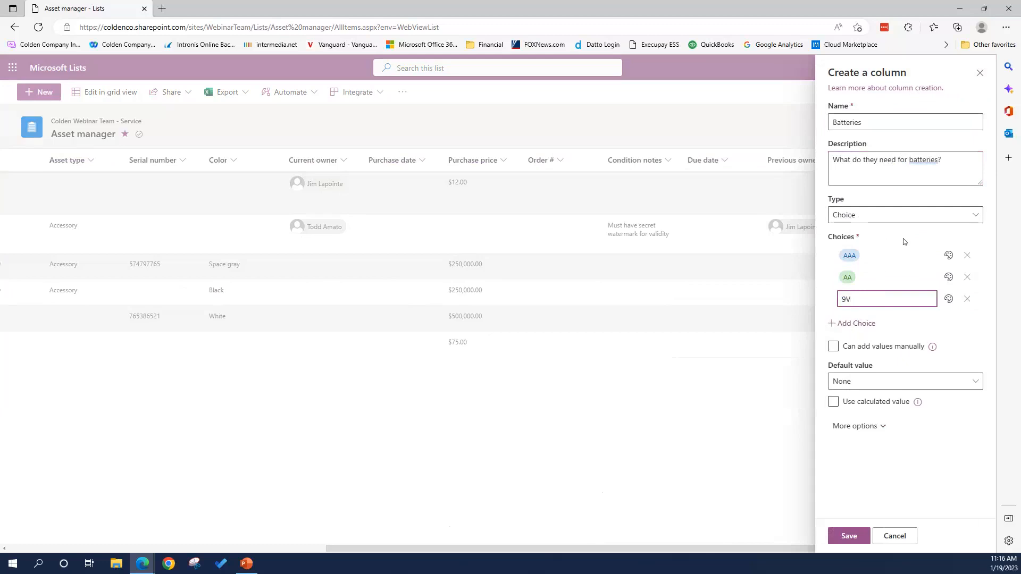
left_click(948, 256)
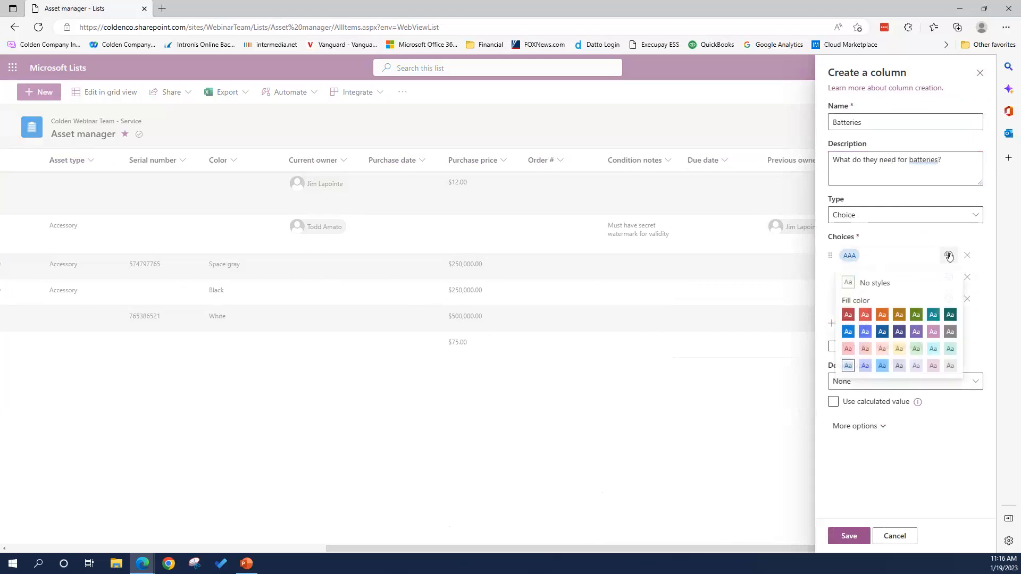
left_click(869, 316)
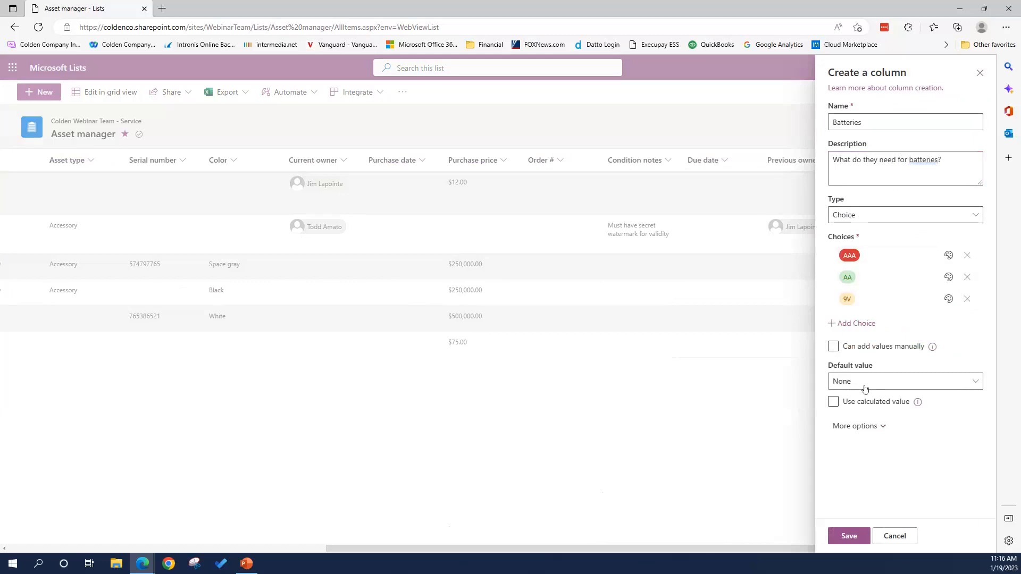
left_click(855, 426)
- Set Allow multiple selections to Yes, then cancel the Batteries column without saving
scroll(946, 408, "down", 3)
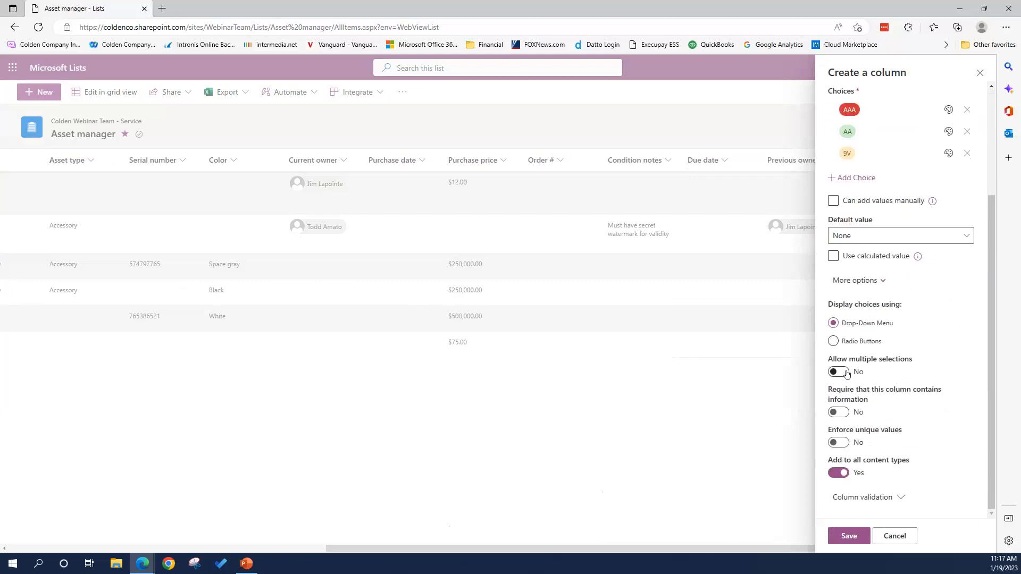
left_click(847, 373)
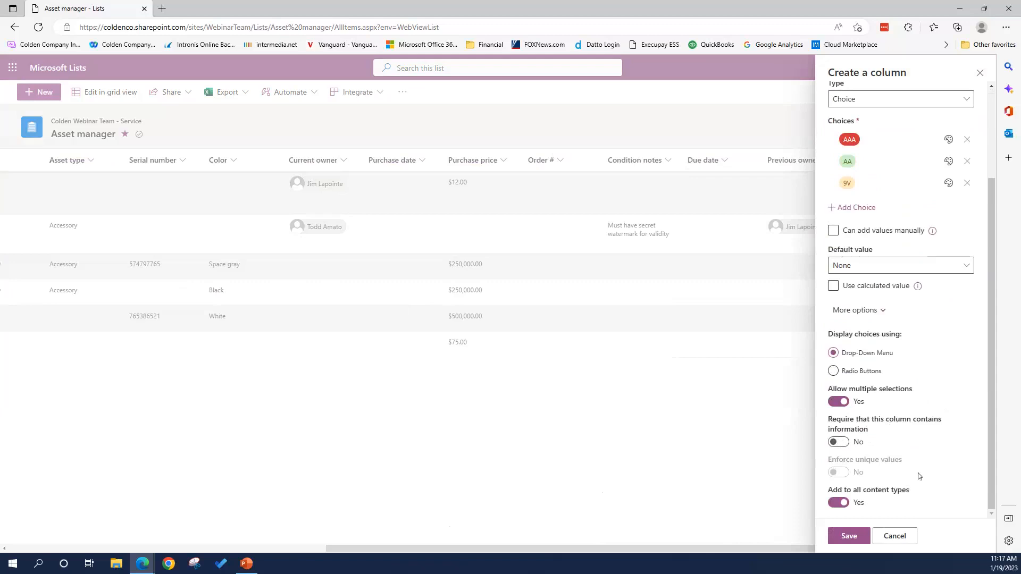
left_click(896, 537)
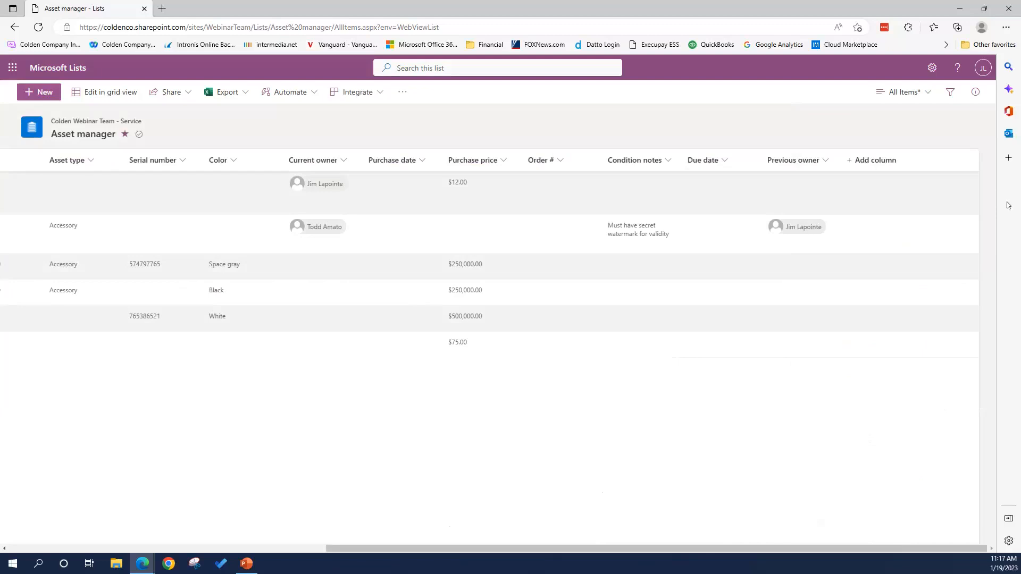
- Open the current view's conditional formatting and start a new rule
left_click(928, 93)
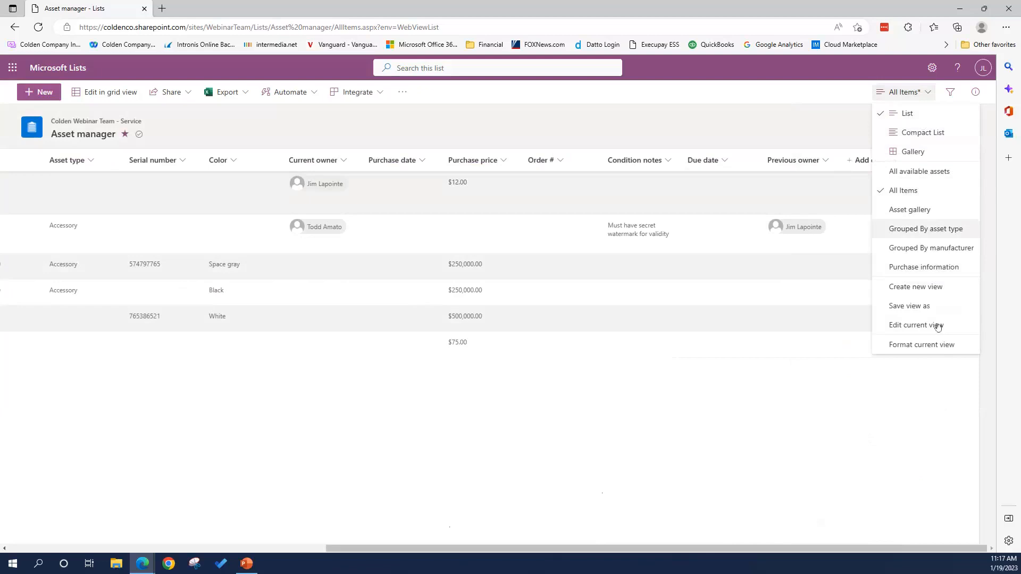
left_click(939, 346)
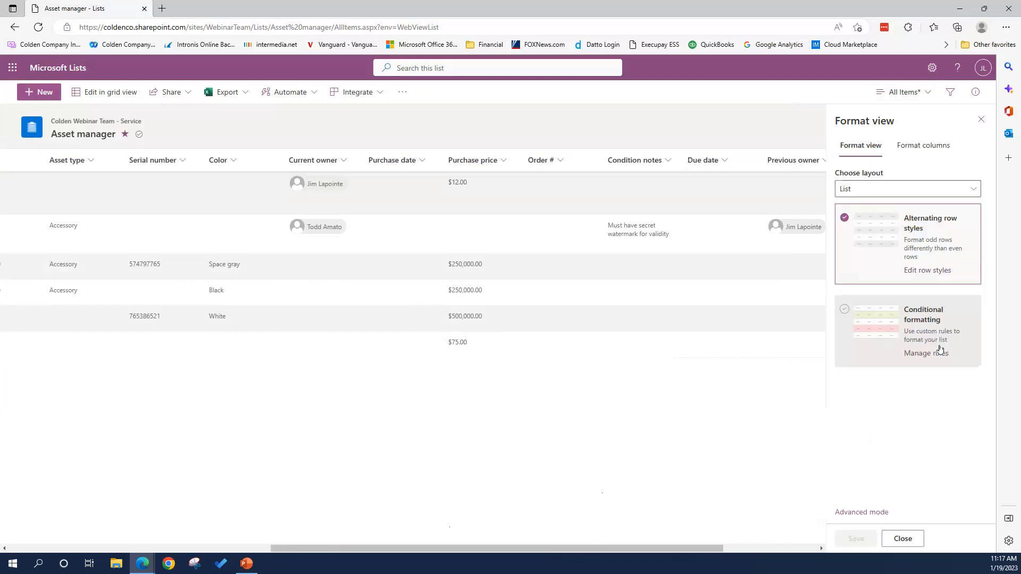
left_click(894, 328)
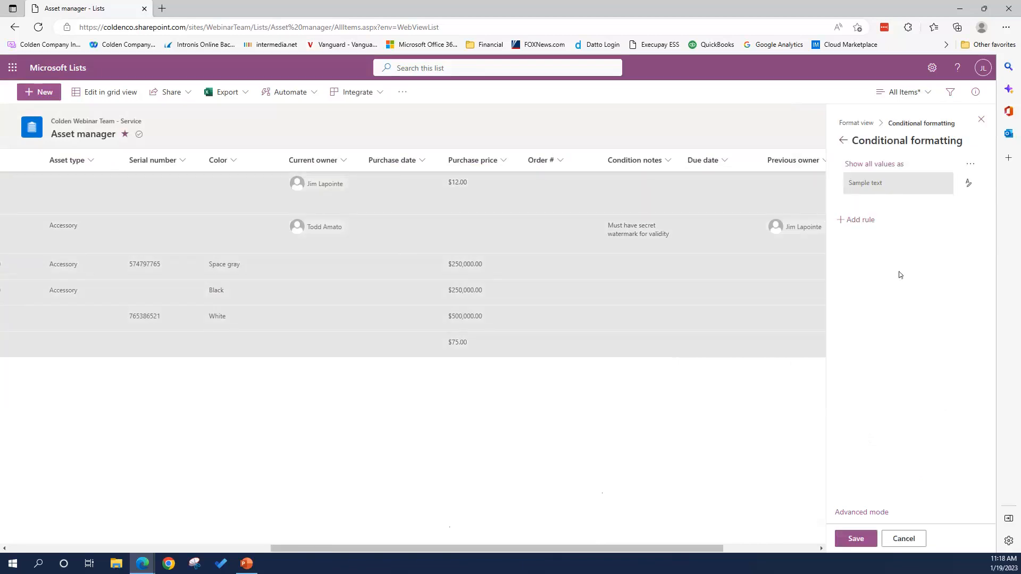
left_click(878, 165)
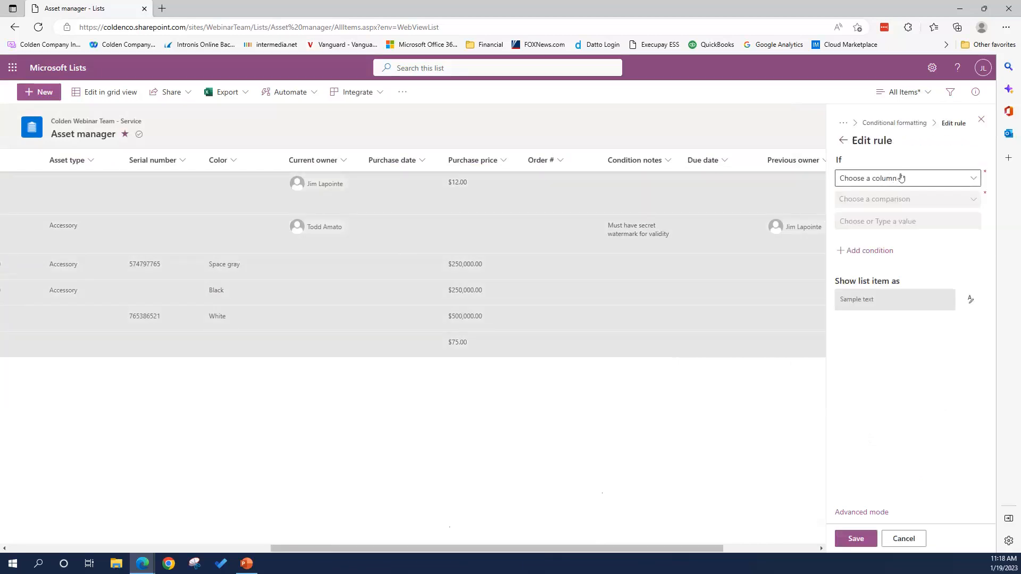
- Set the rule condition to Manufacturer is equal to US Government
left_click(902, 178)
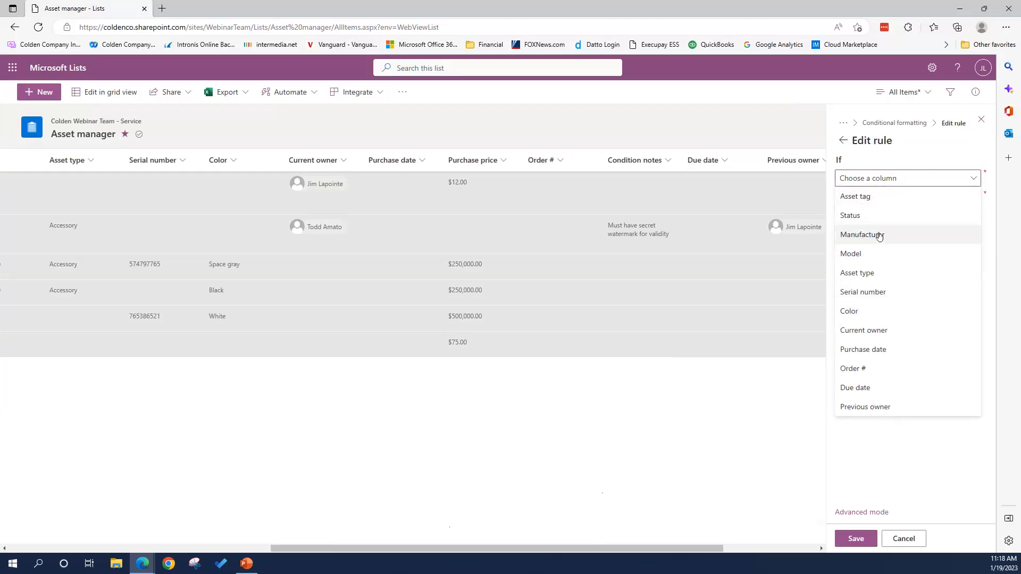
left_click(881, 235)
left_click(904, 199)
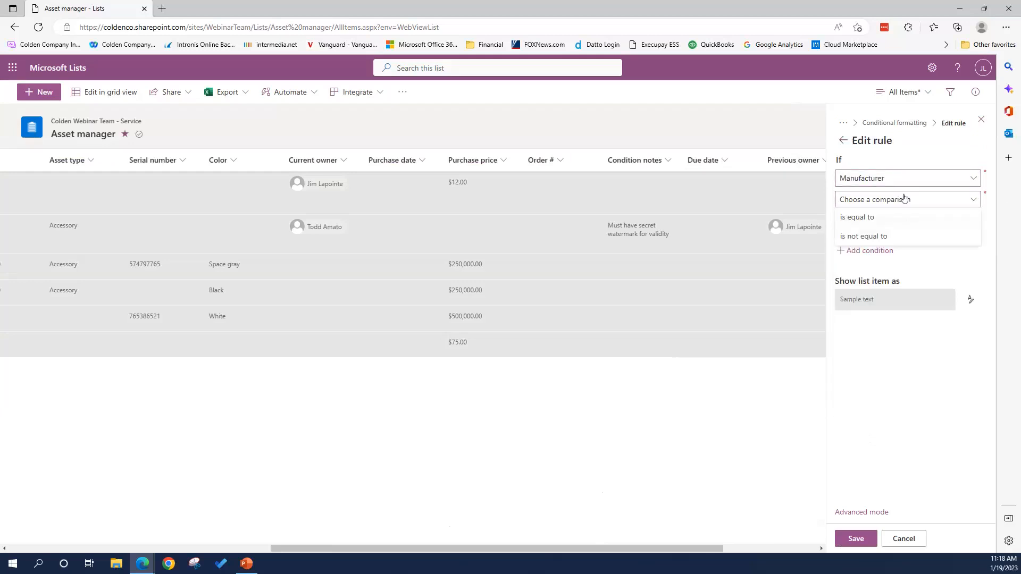
left_click(878, 215)
left_click(883, 221)
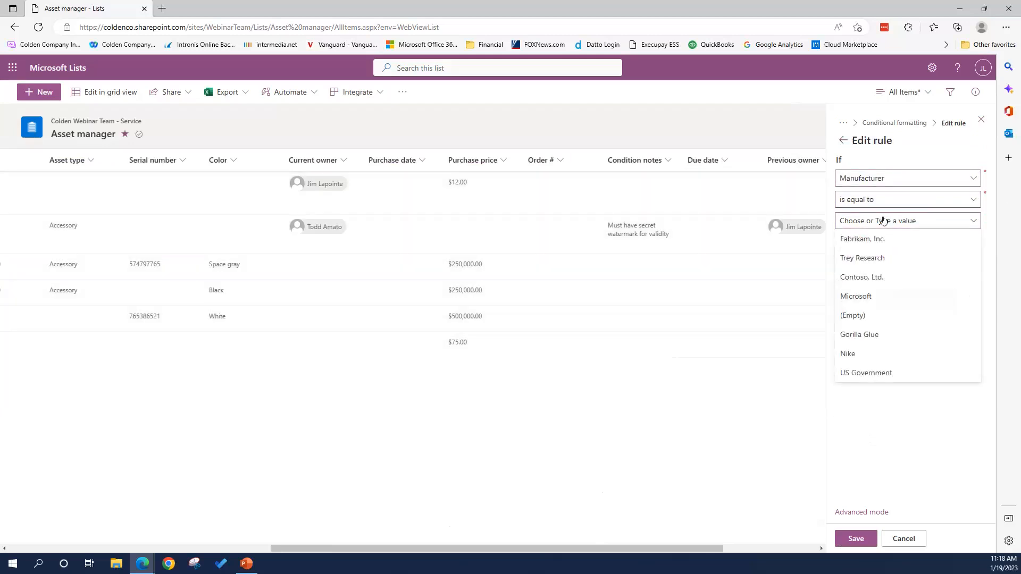
left_click(877, 374)
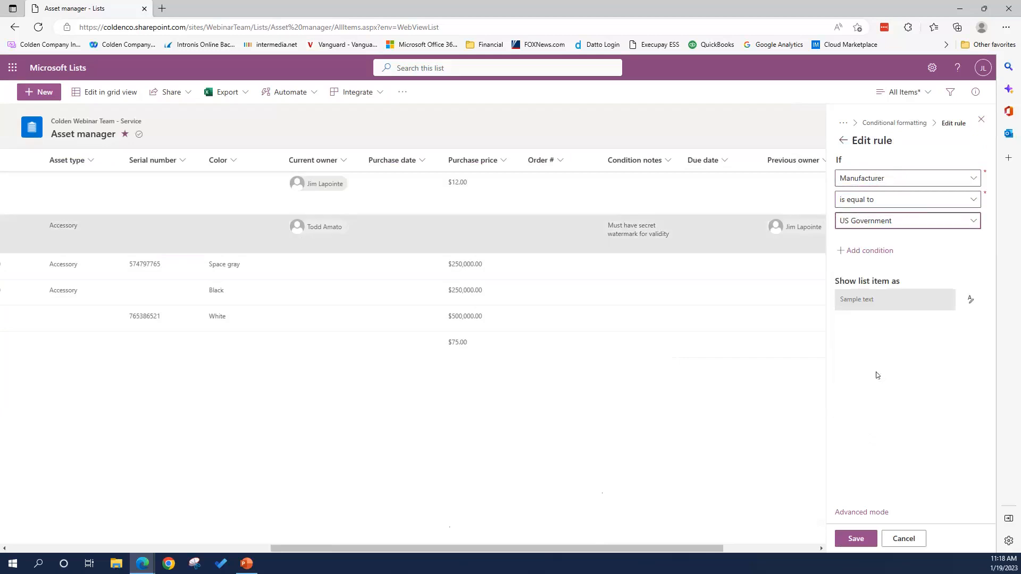
- Give matching list items a blue fill and scroll to preview the Area 51 Pass row
left_click(968, 300)
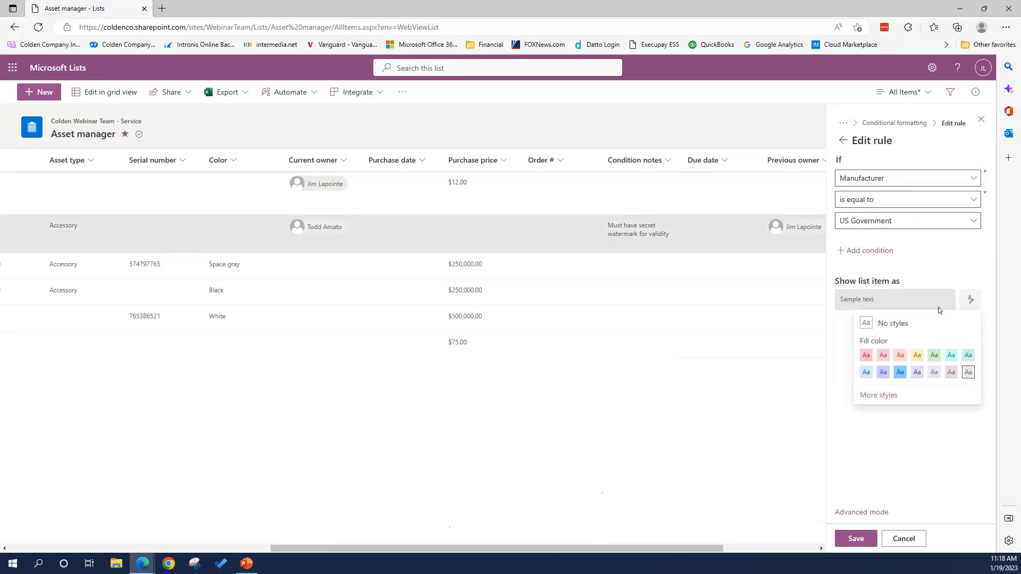
left_click(901, 373)
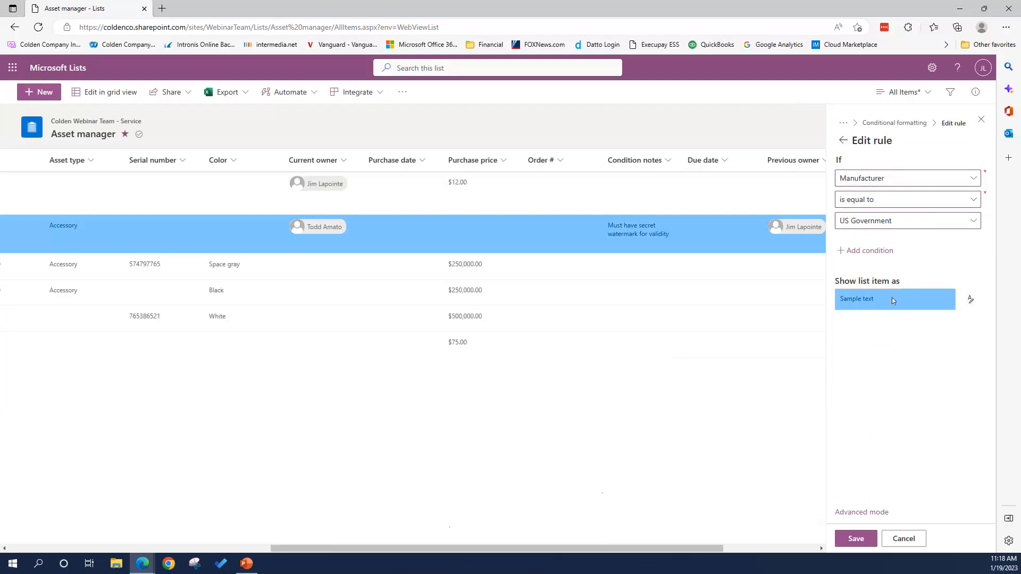
left_click_drag(579, 548, 349, 537)
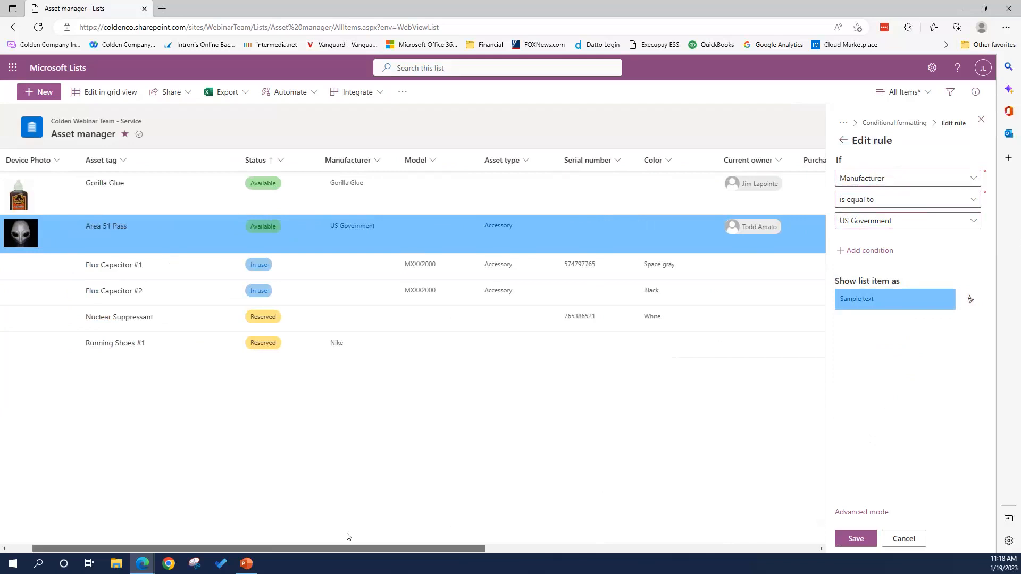
left_click_drag(349, 537, 327, 536)
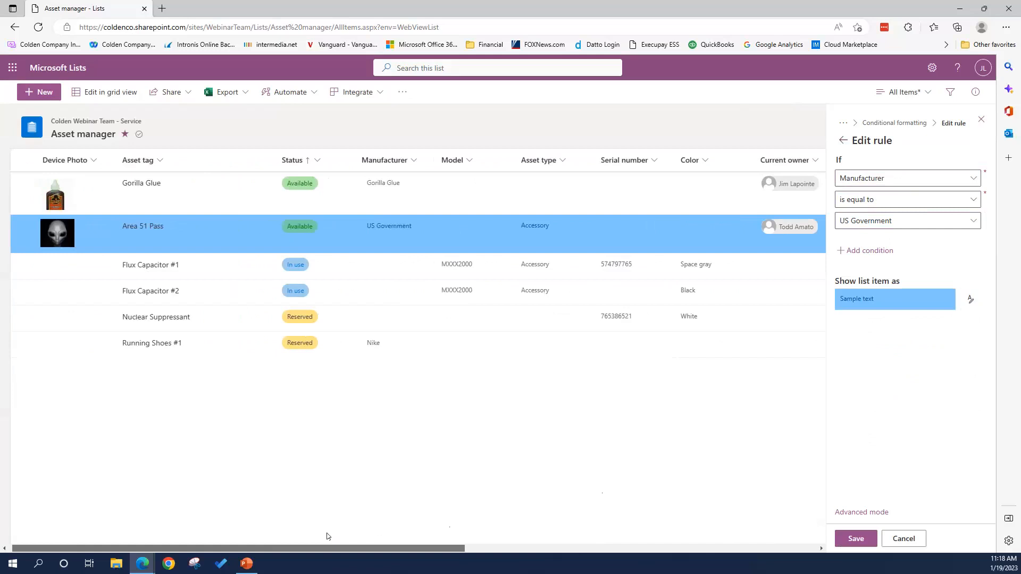
left_click_drag(327, 536, 328, 538)
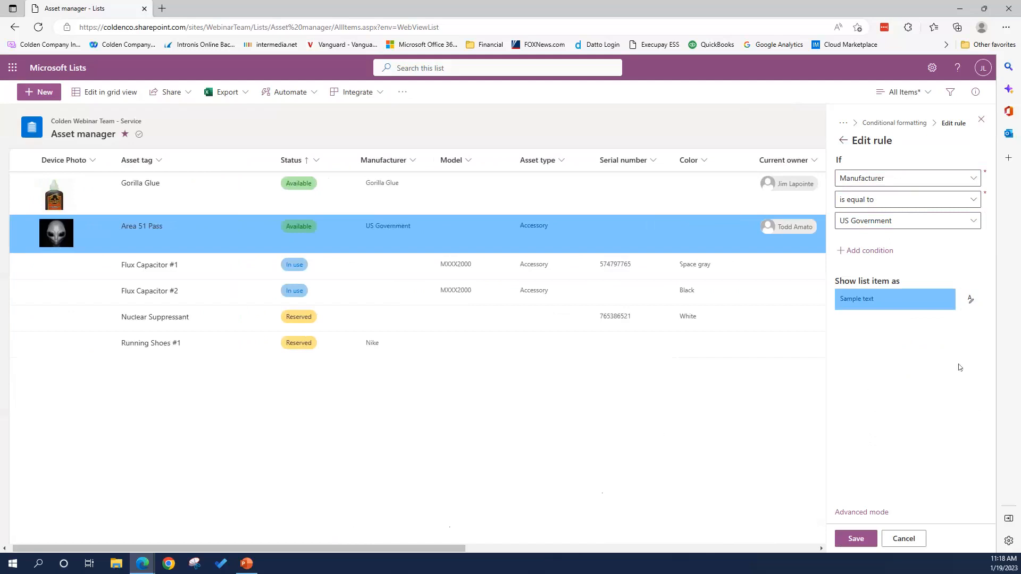
- Cancel the Edit rule pane so the formatting rule is not saved
left_click(909, 538)
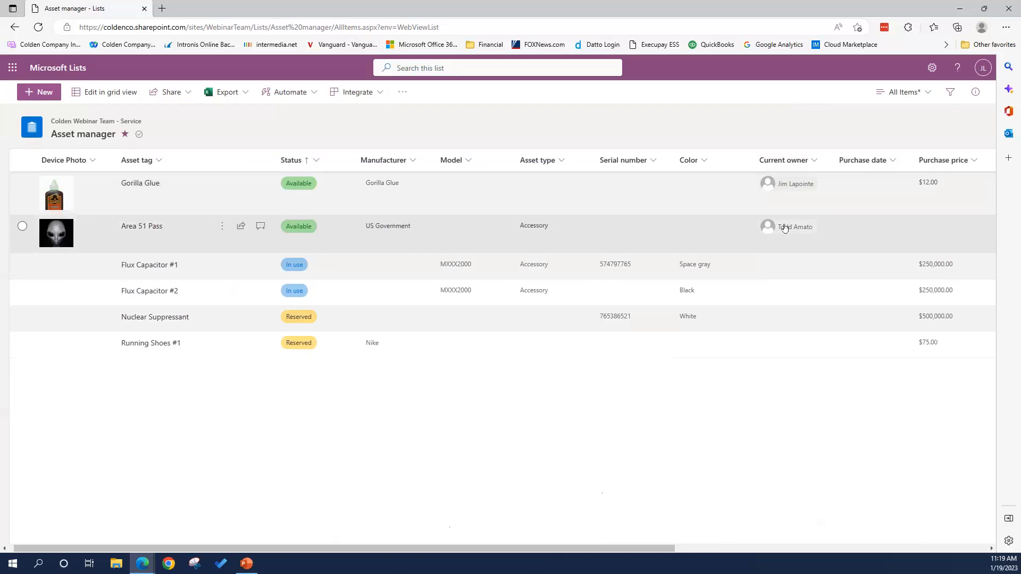
mouse_move(791, 191)
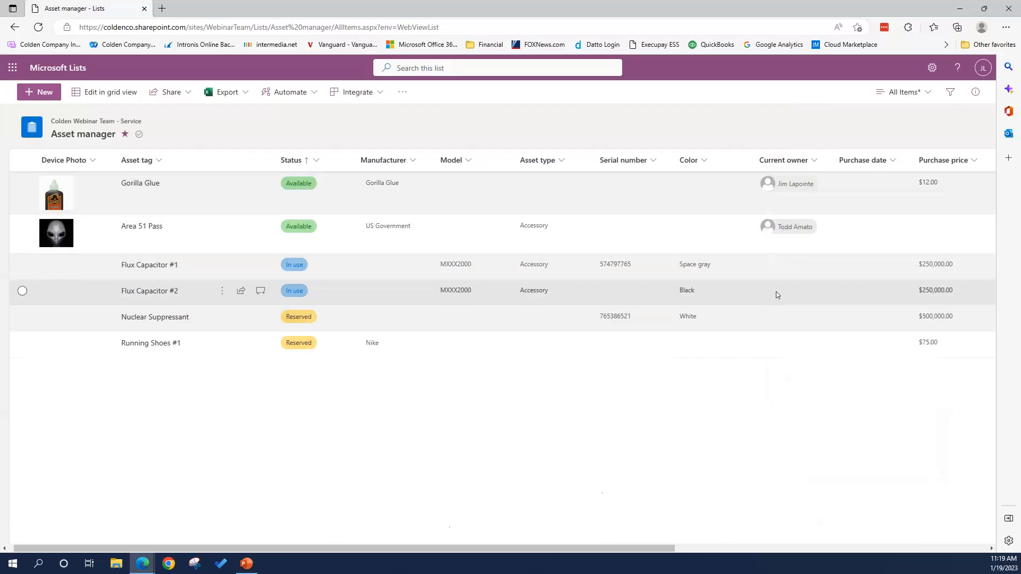
left_click(798, 264)
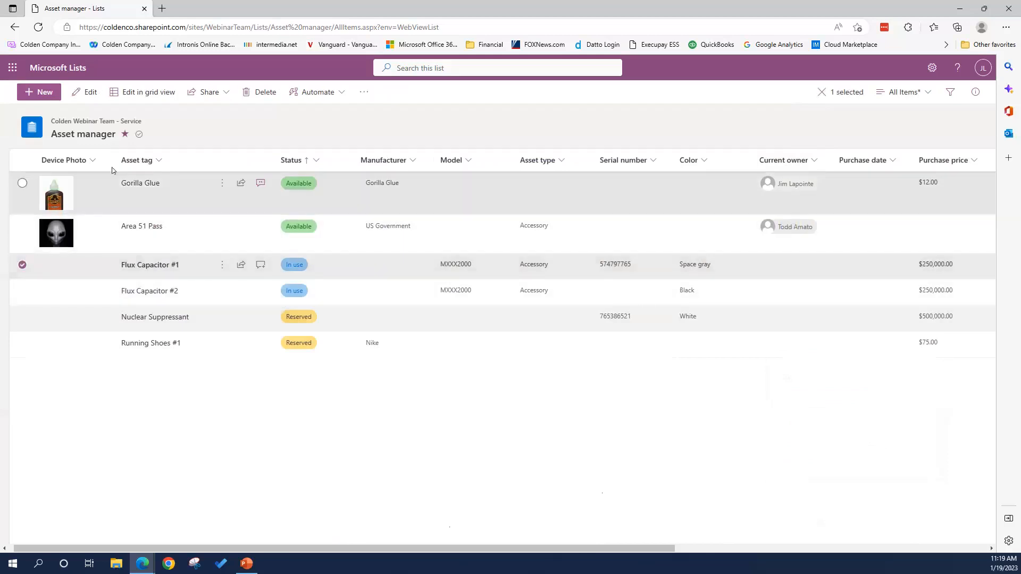
left_click(88, 92)
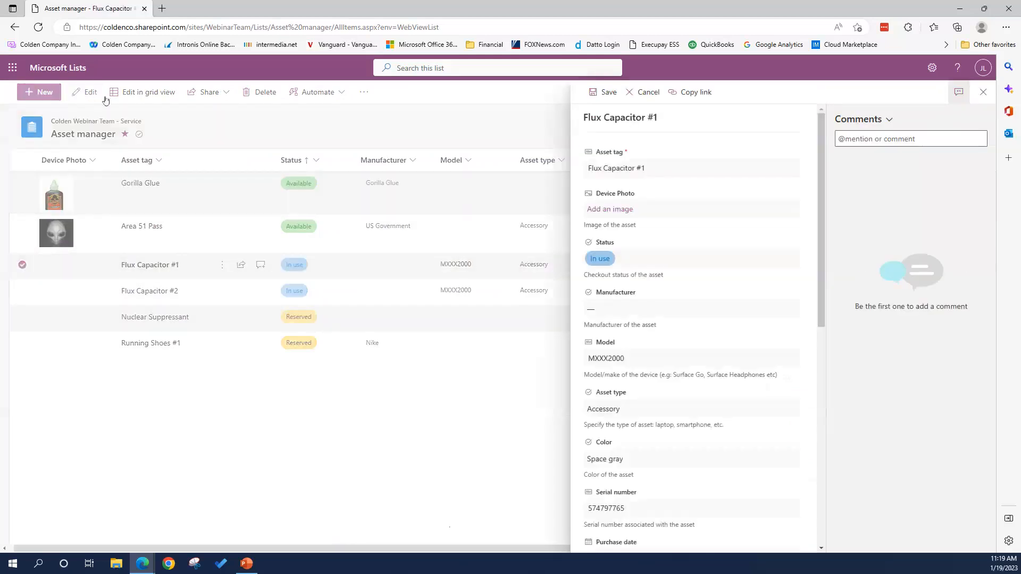
scroll(678, 362, "down", 5)
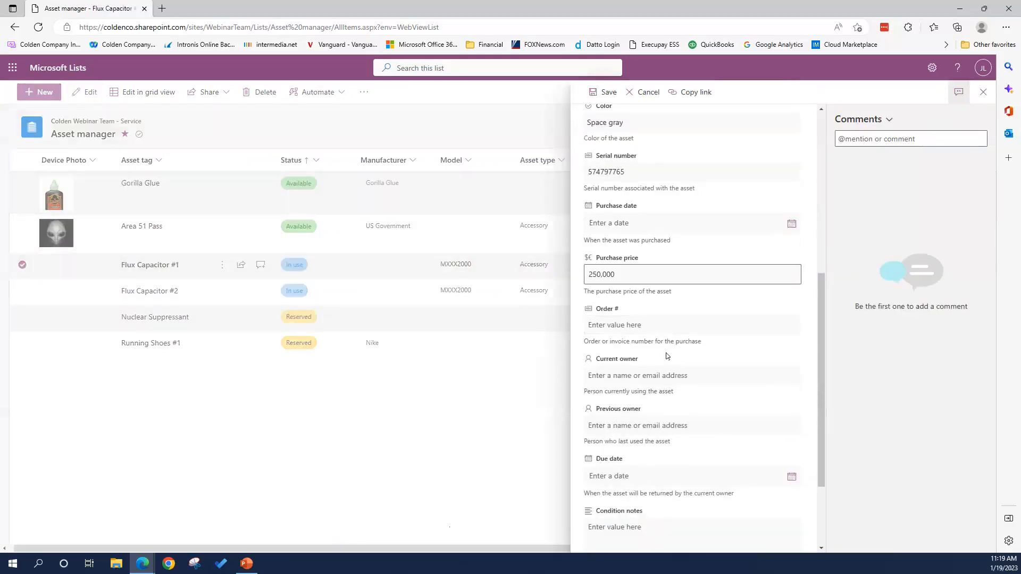
left_click(607, 378)
type("d")
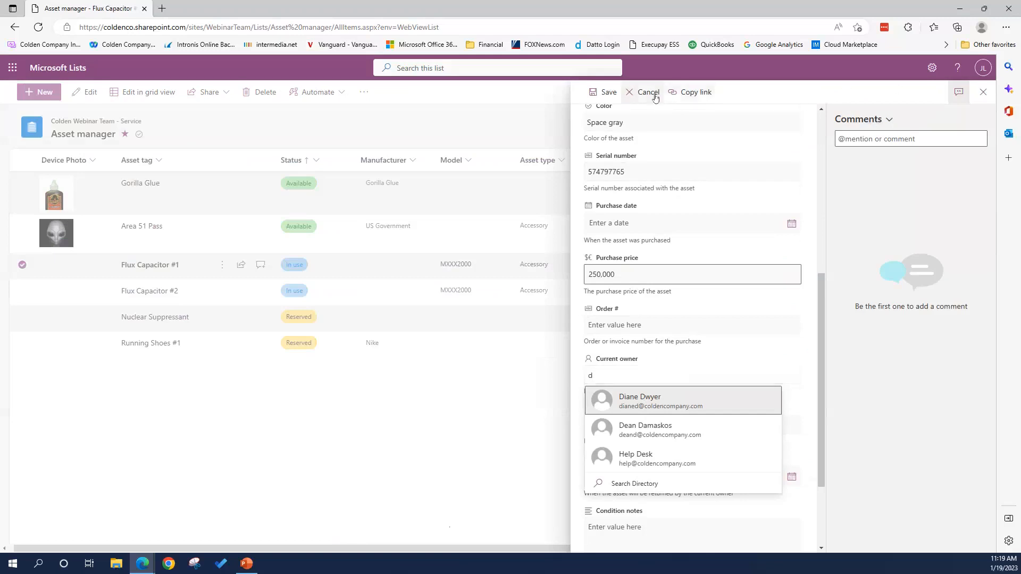
left_click(648, 93)
left_click(22, 184)
left_click(22, 264)
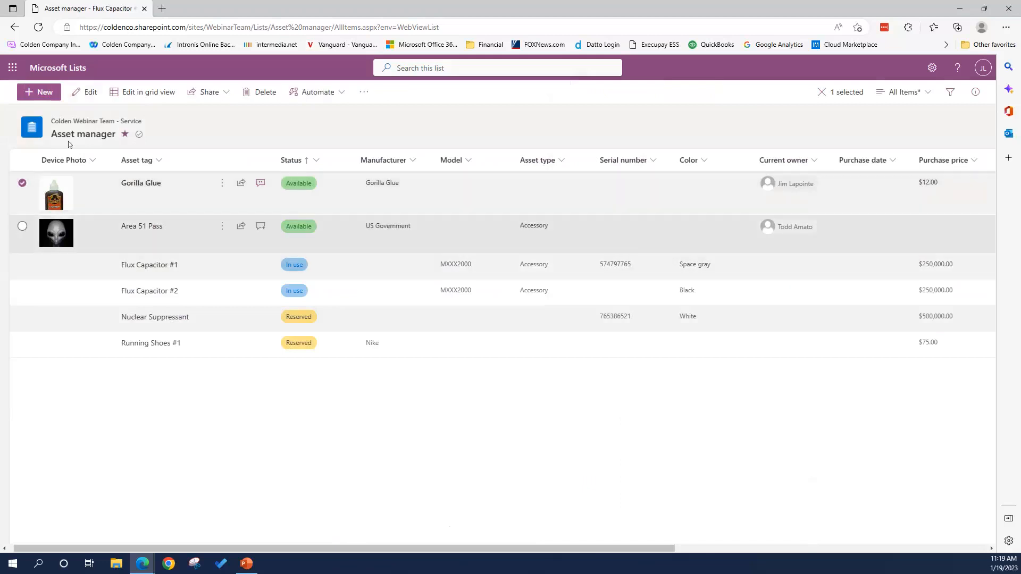
left_click(91, 92)
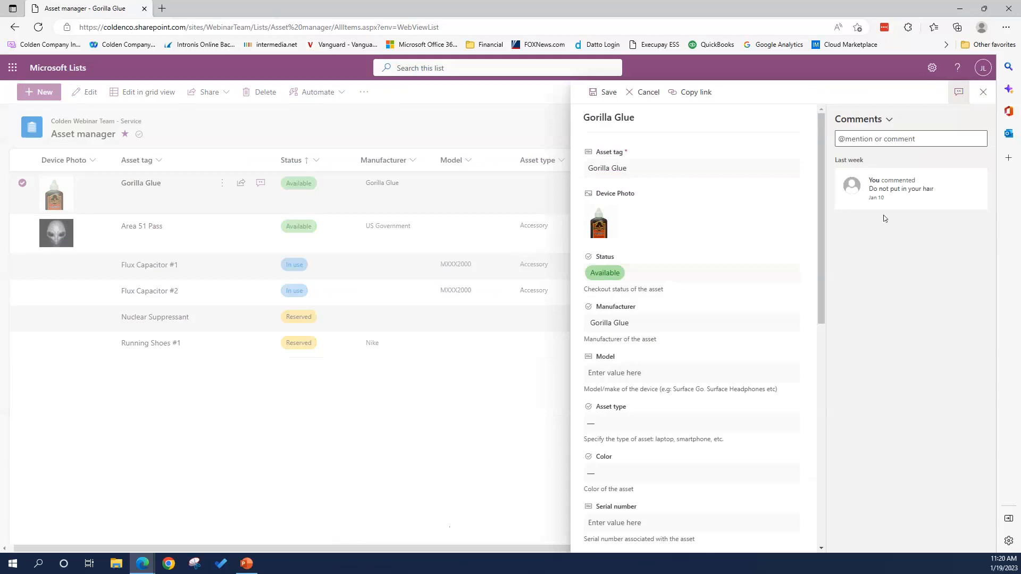
left_click(841, 138)
left_click(650, 93)
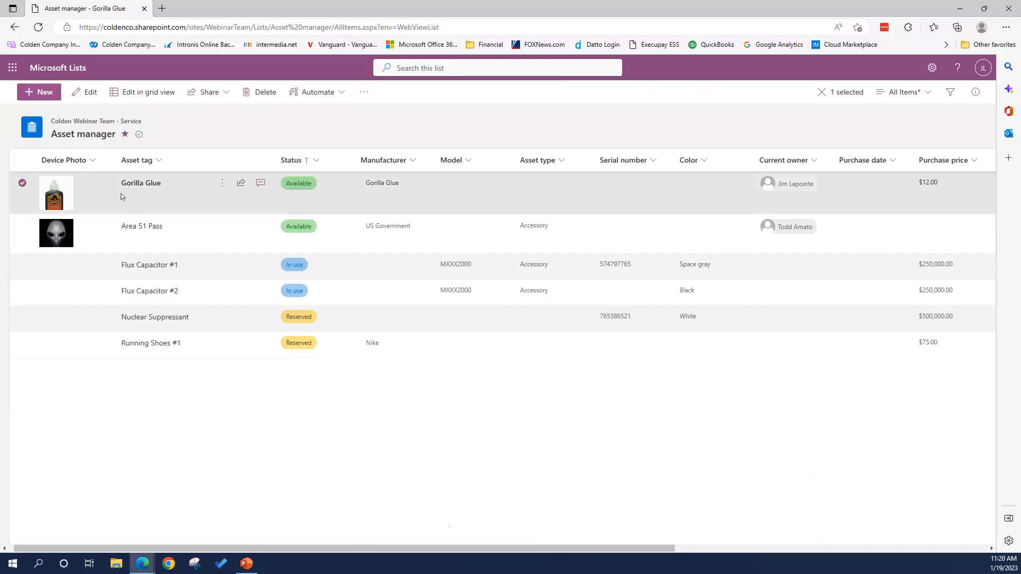
left_click(363, 93)
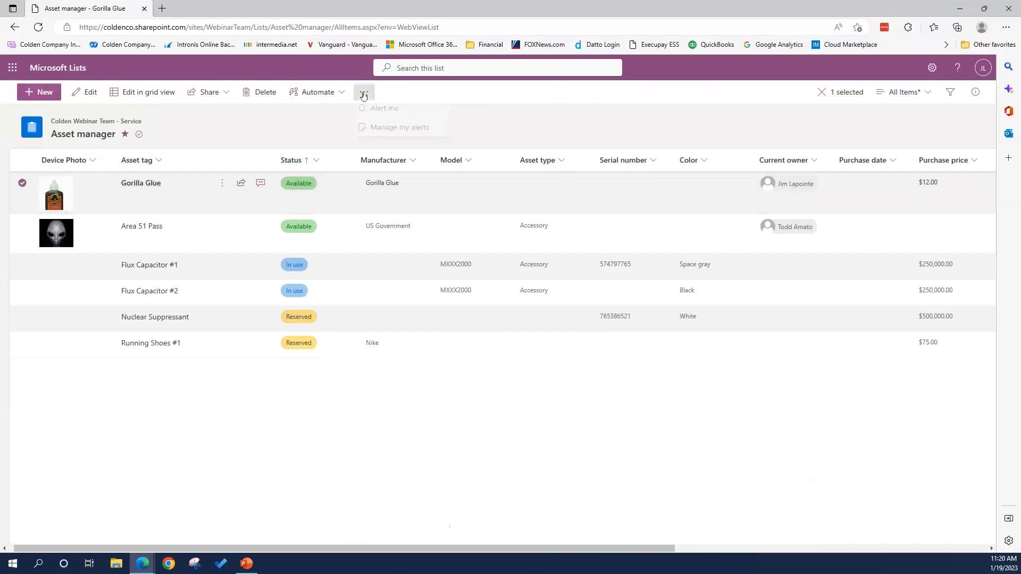
left_click(380, 114)
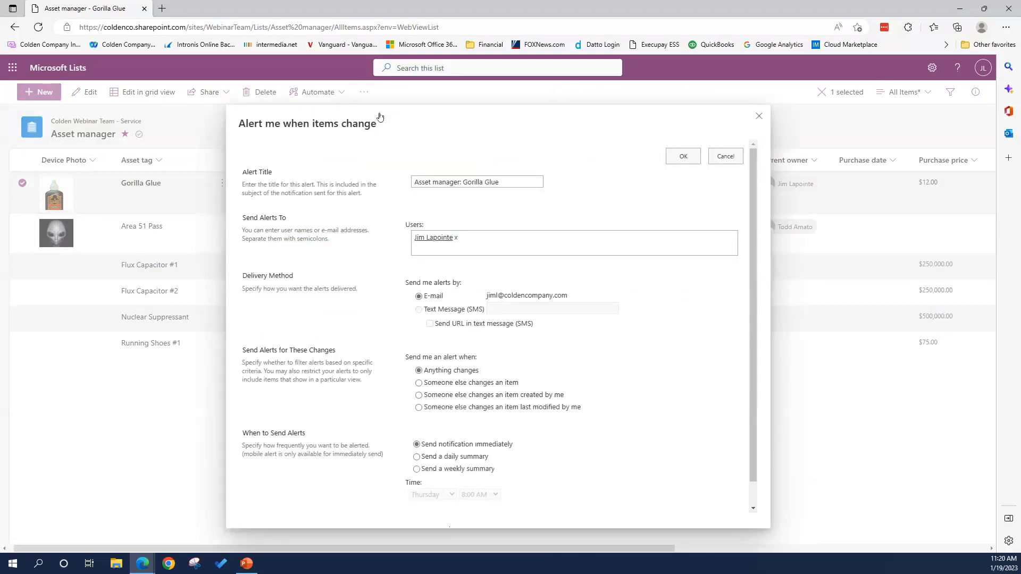
left_click(470, 239)
left_click(731, 158)
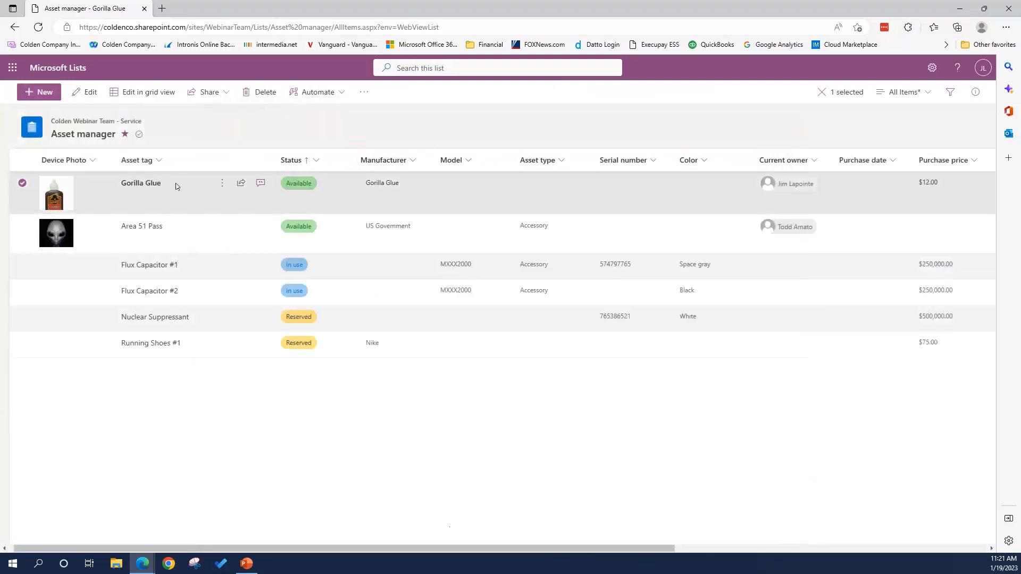
left_click(23, 184)
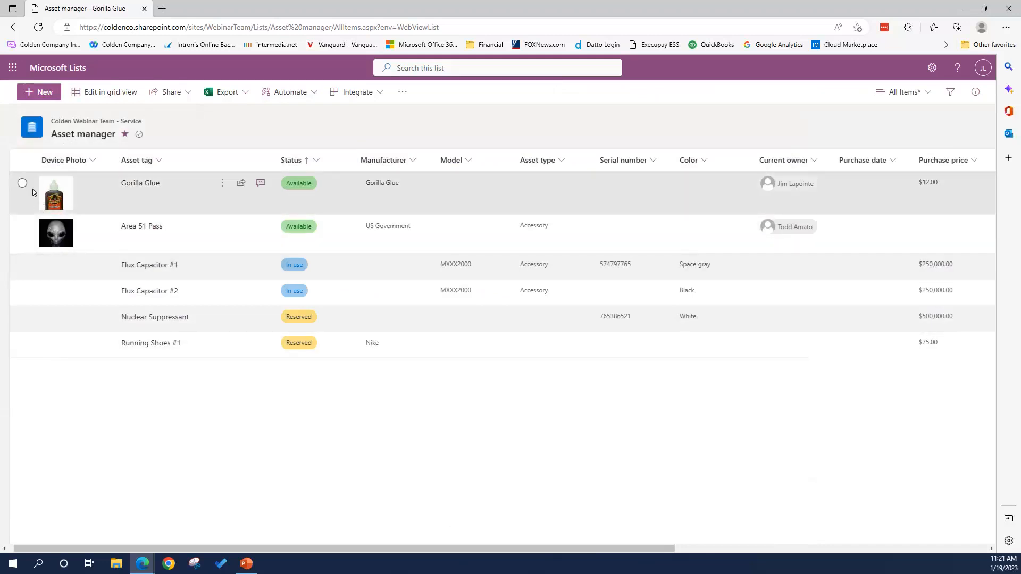
left_click(403, 93)
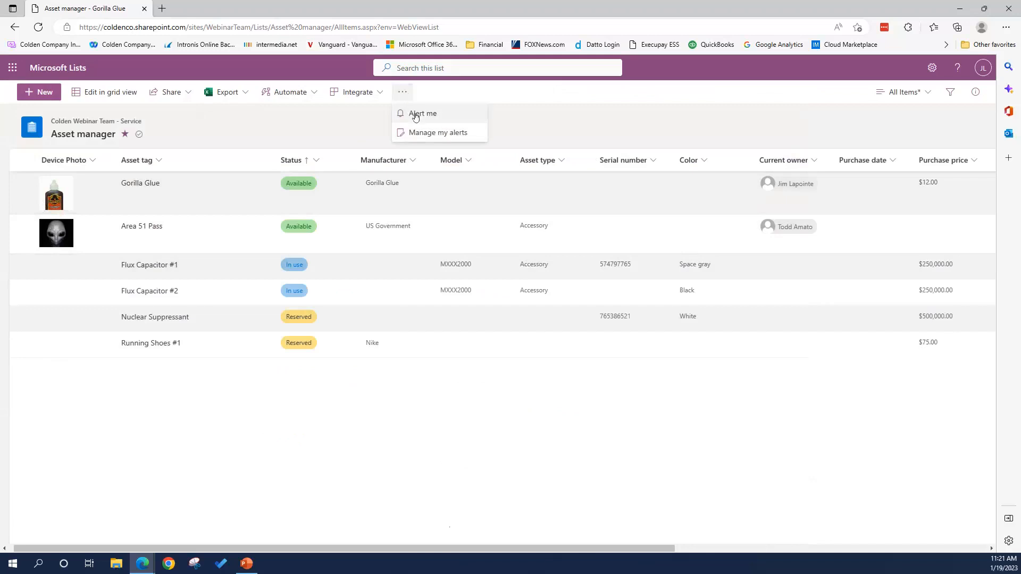
left_click(416, 115)
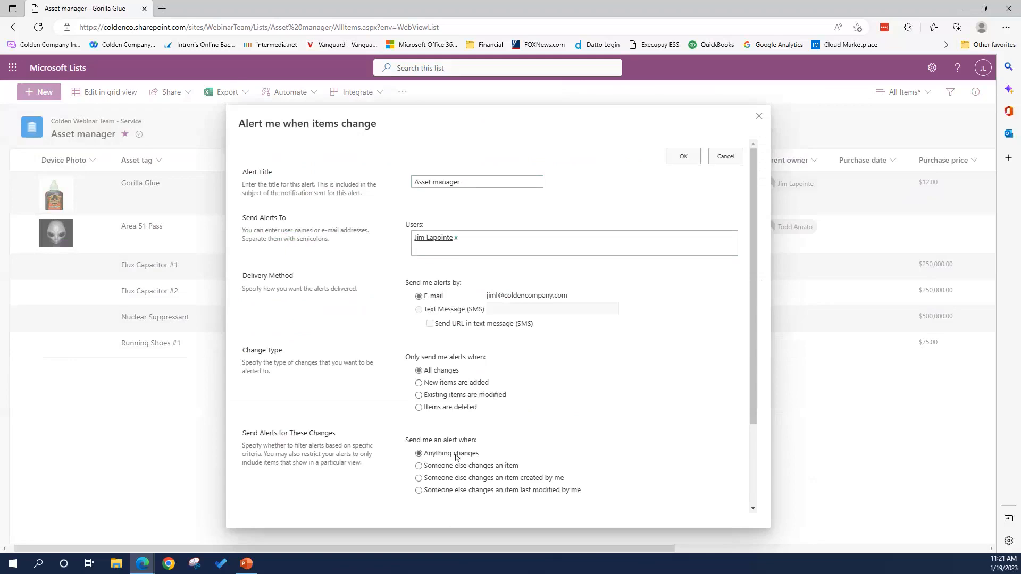
scroll(563, 411, "down", 2)
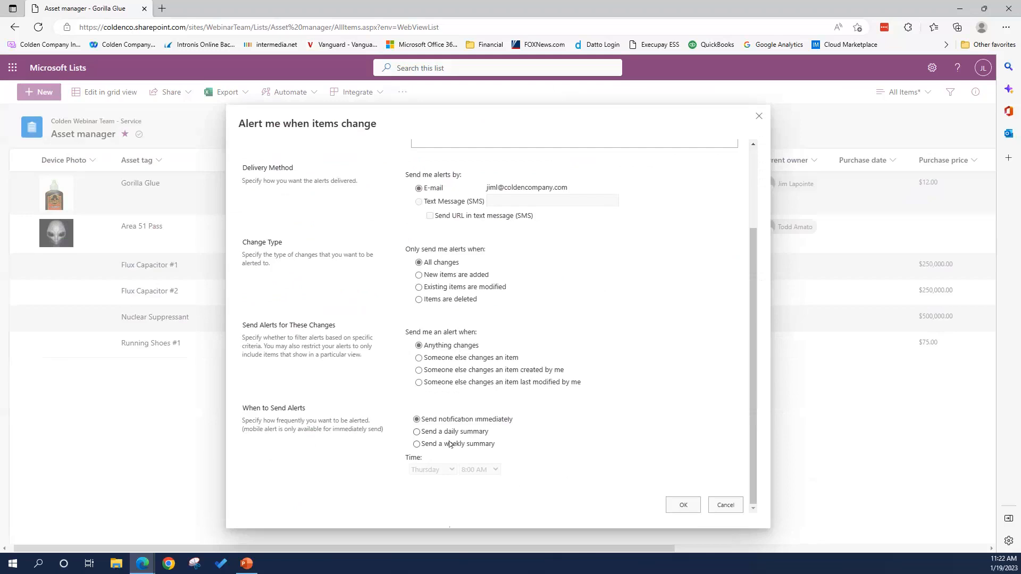
left_click(726, 507)
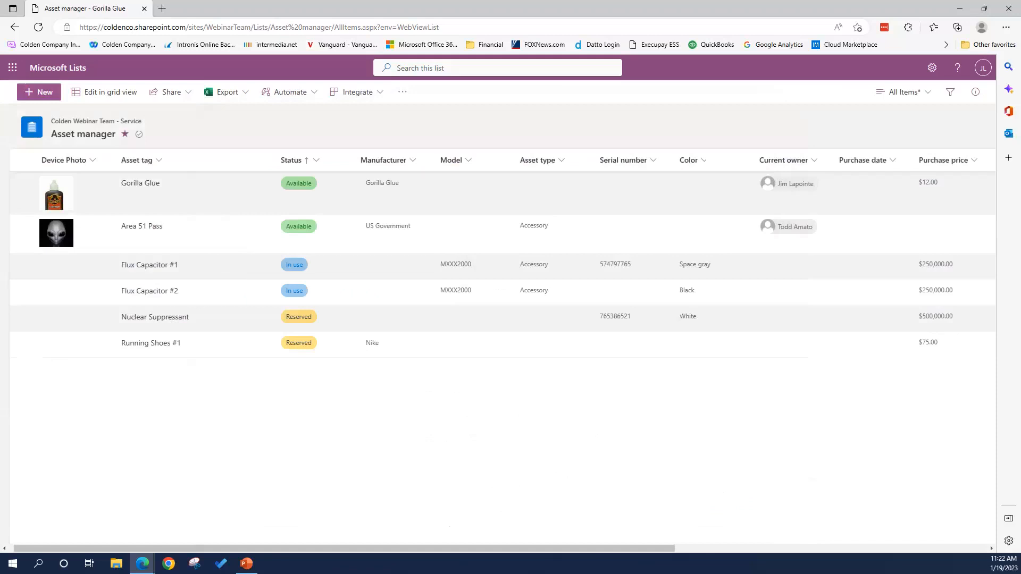
- Switch to the PowerPoint slide show and advance two slides to the Summary quote
key("alt+Tab")
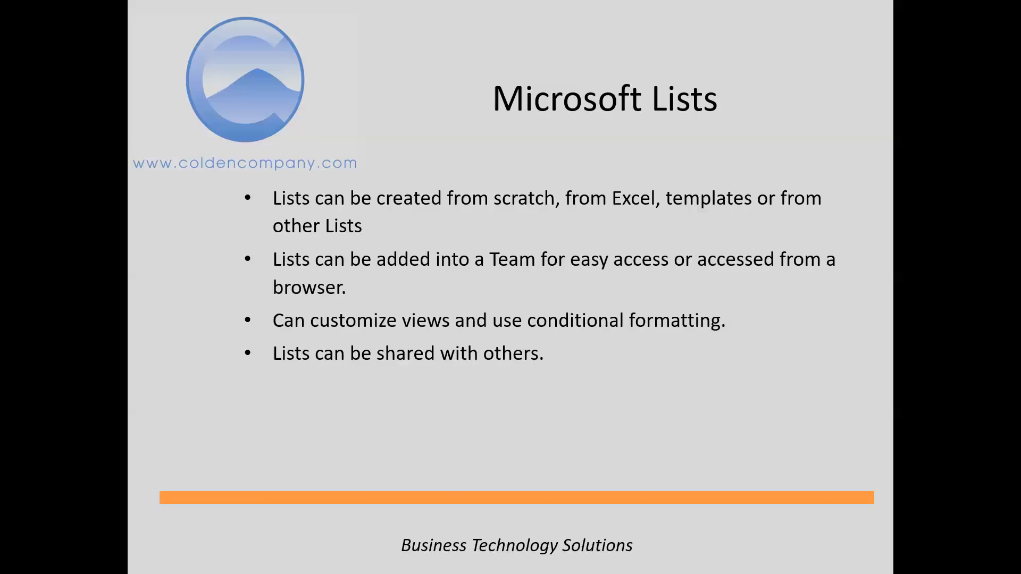
key("Right")
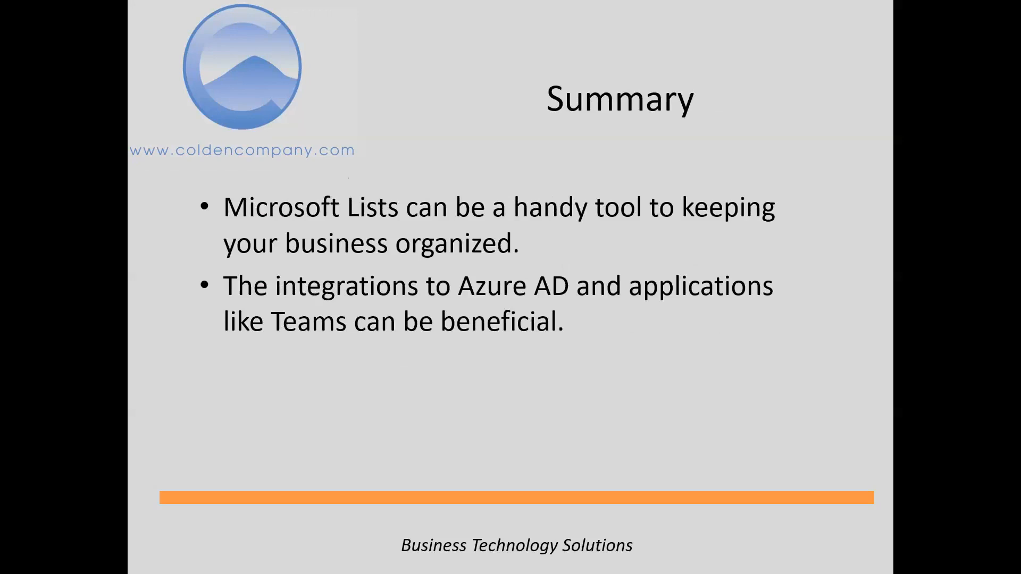
key("Right")
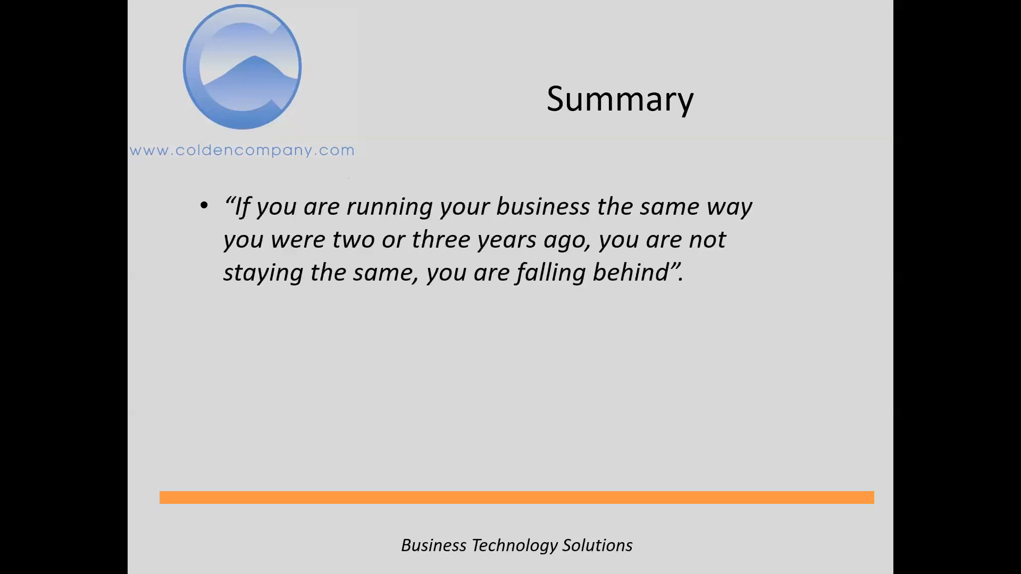